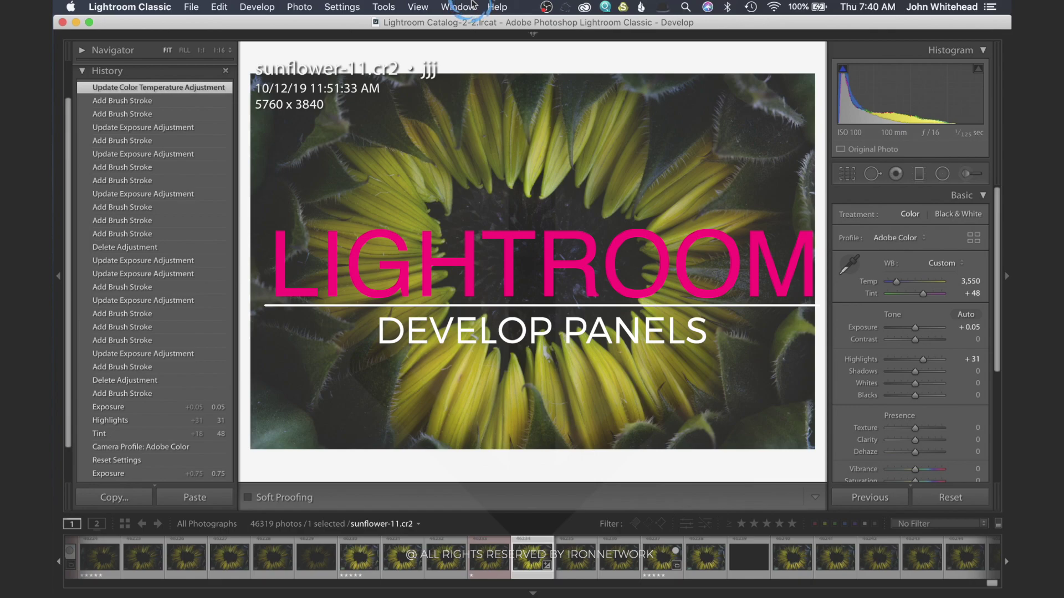
Collapse the History list and expand it again
{"action": "left_click", "coordinate": [935, 263]}
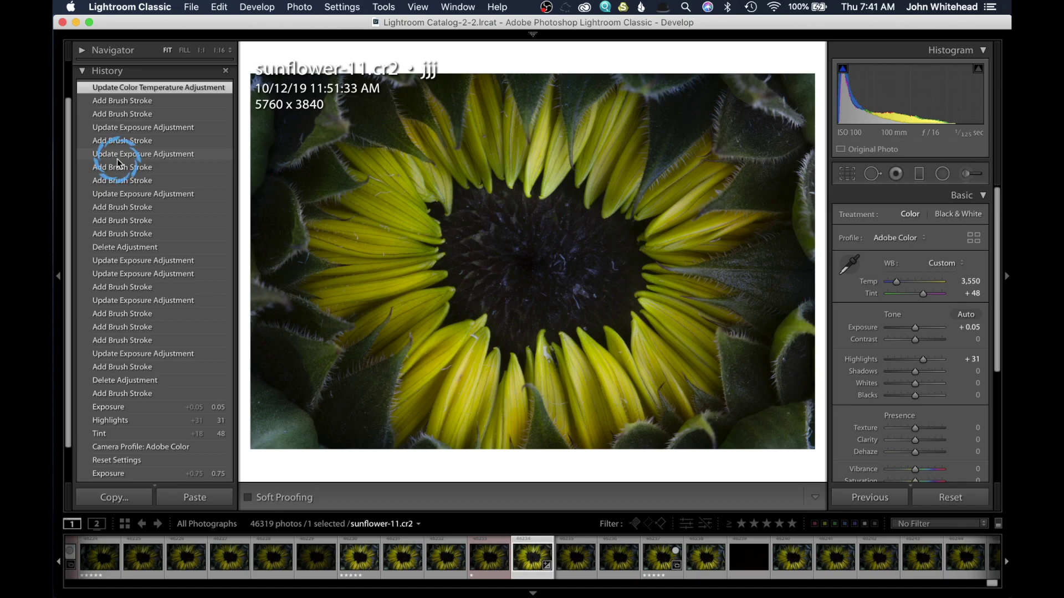
{"action": "scroll", "coordinate": [117, 144], "scroll_direction": "up", "scroll_amount": 1}
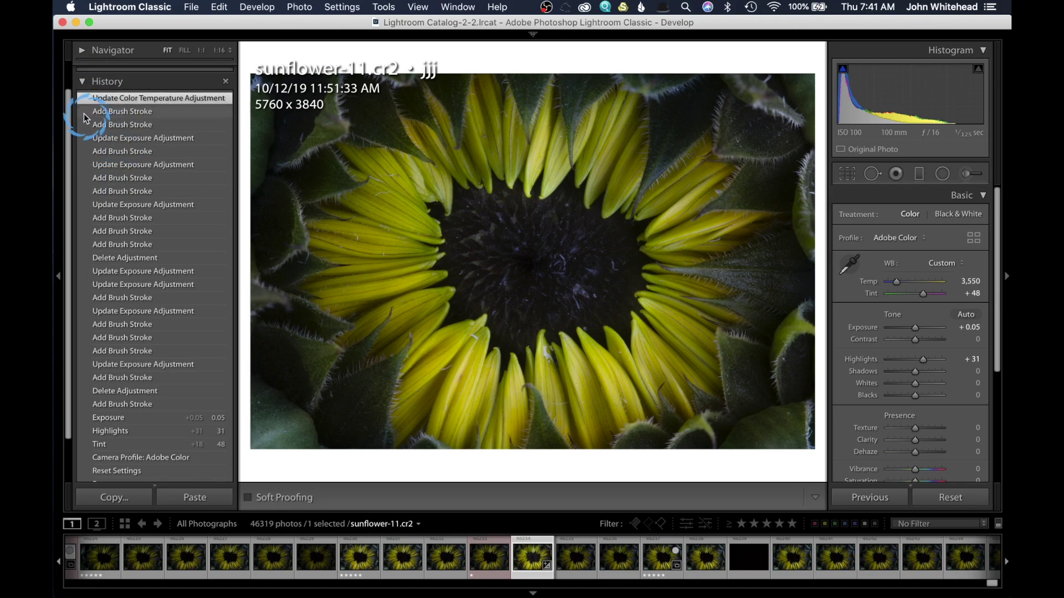
{"action": "left_click", "coordinate": [83, 80]}
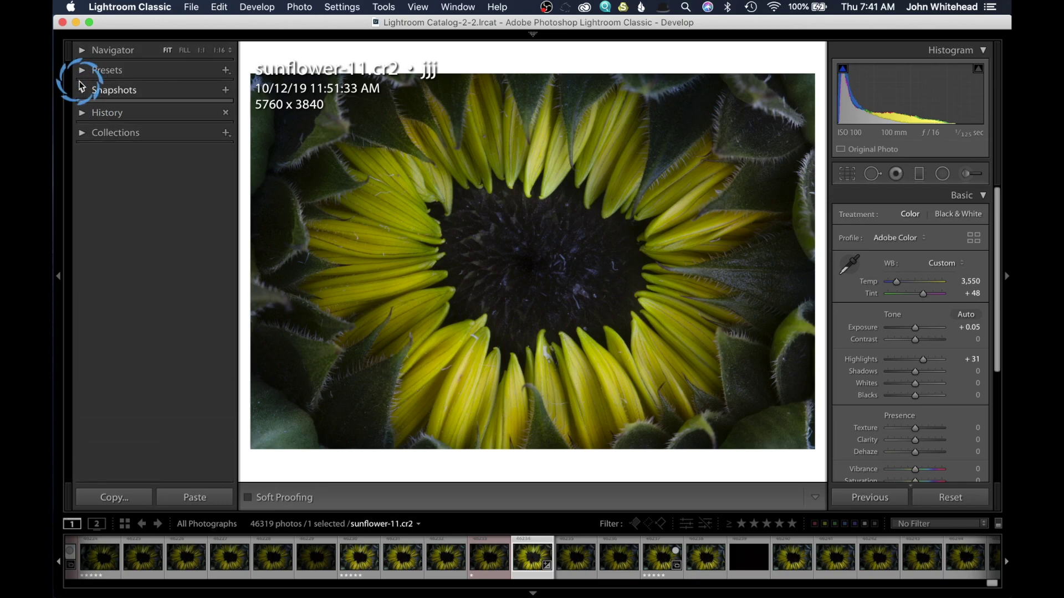
{"action": "left_click", "coordinate": [82, 113]}
{"action": "scroll", "coordinate": [166, 253], "scroll_direction": "down", "scroll_amount": 5}
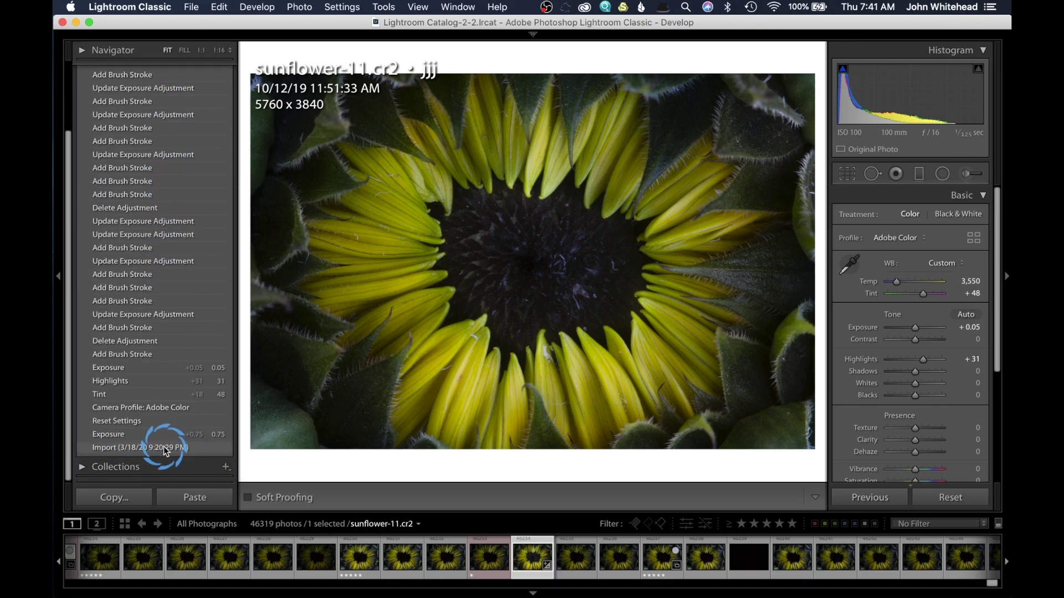
Set sunflower-5's white balance to Auto (Temp 3,500, Tint +30), then return to sunflower-11
{"action": "left_click", "coordinate": [282, 563]}
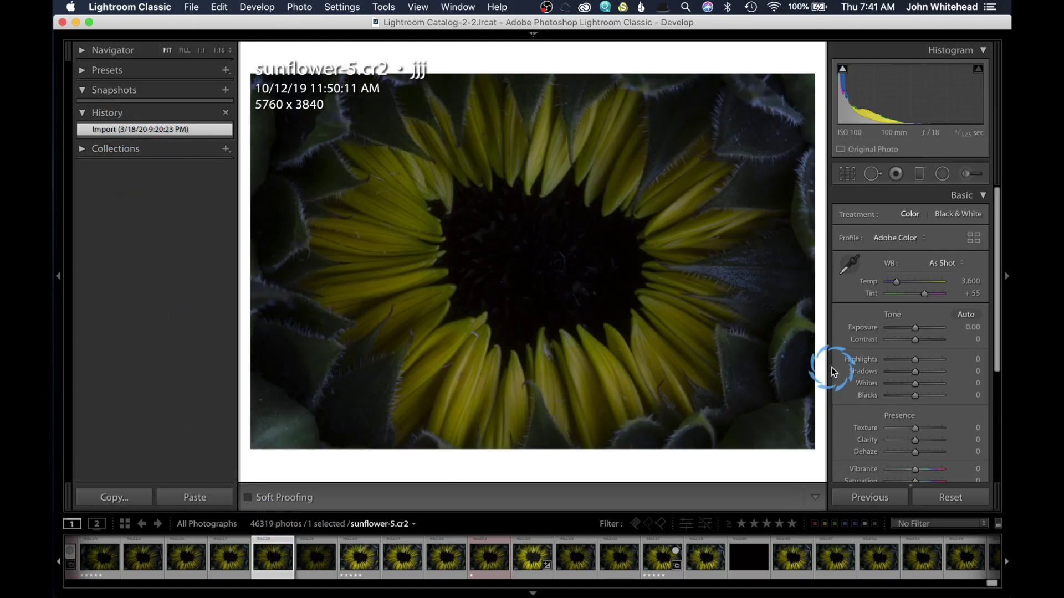
{"action": "left_click", "coordinate": [942, 264]}
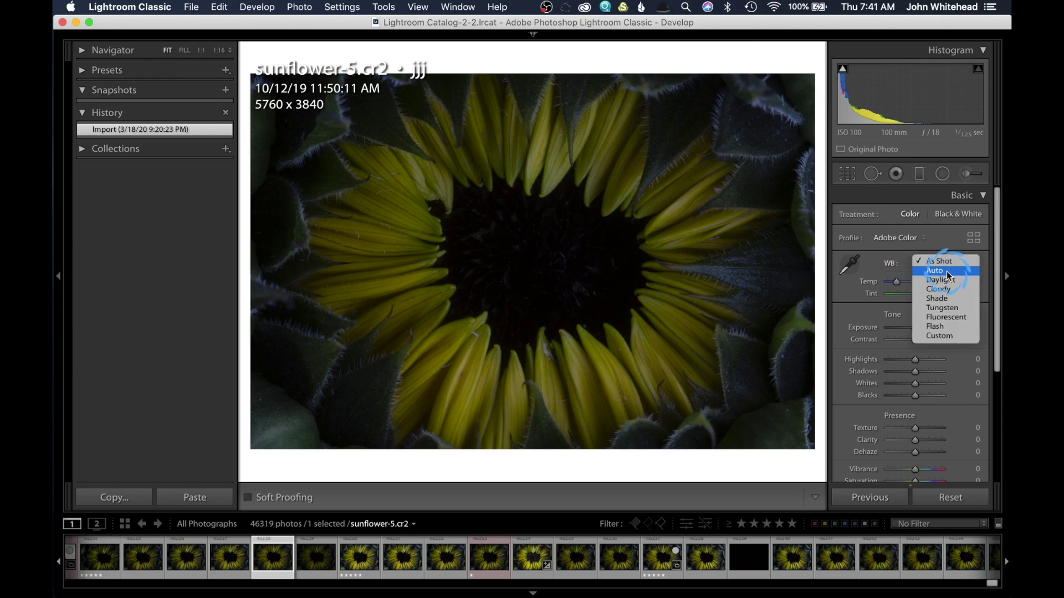
{"action": "left_click", "coordinate": [917, 271]}
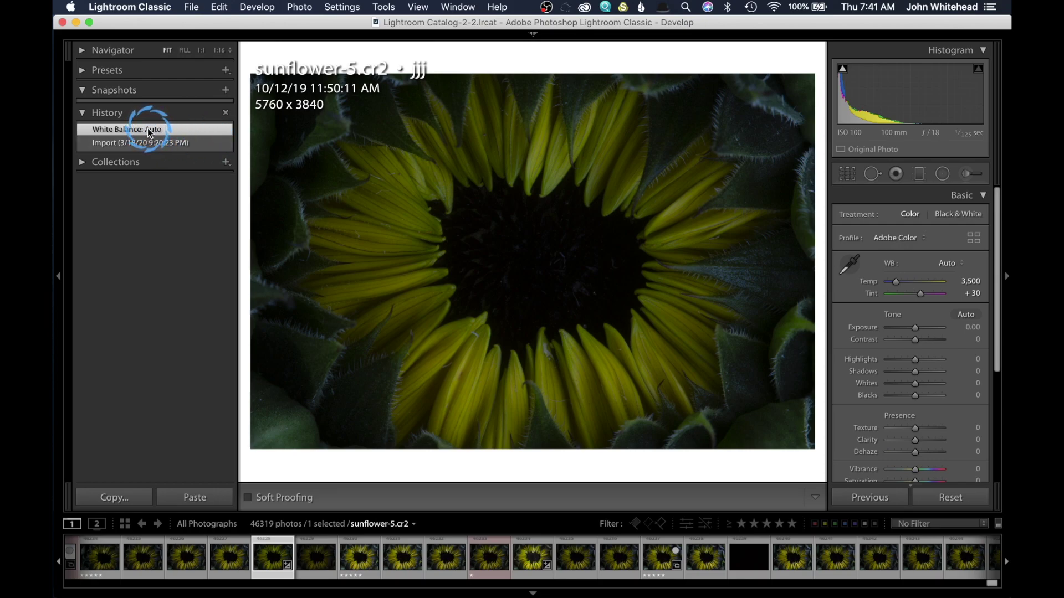
{"action": "left_click", "coordinate": [530, 561]}
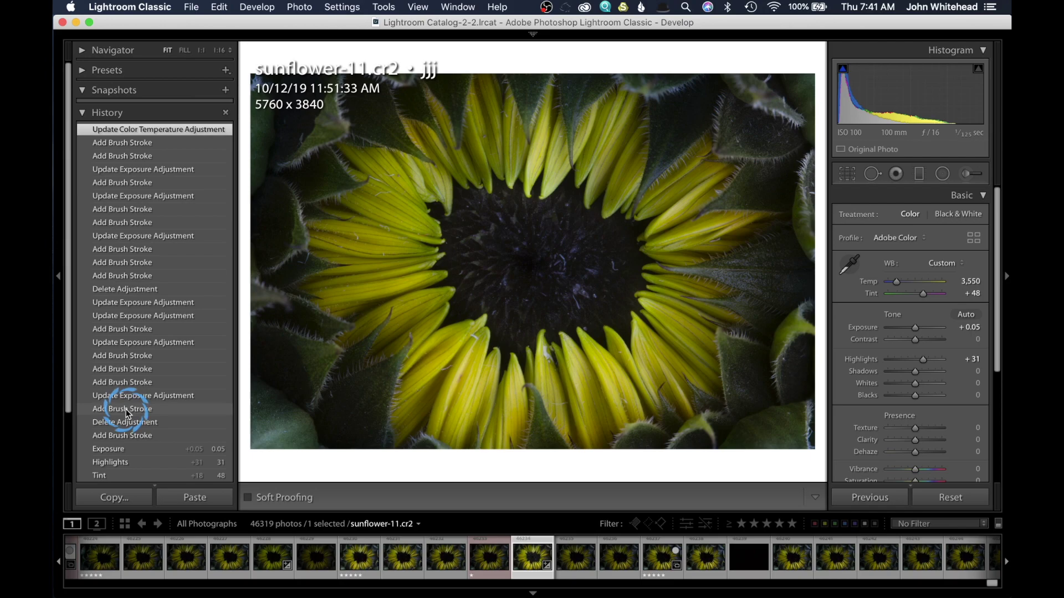
Step through History from an Add Brush Stroke state to the later Update Exposure Adjustment state
{"action": "left_click", "coordinate": [151, 159]}
{"action": "left_click", "coordinate": [136, 288]}
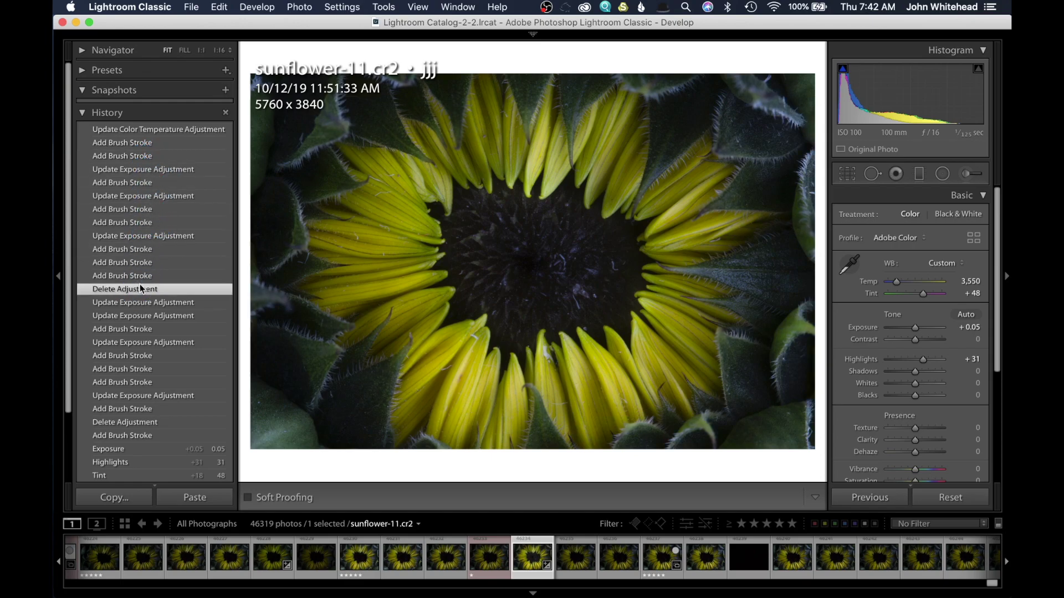
{"action": "left_click", "coordinate": [133, 398]}
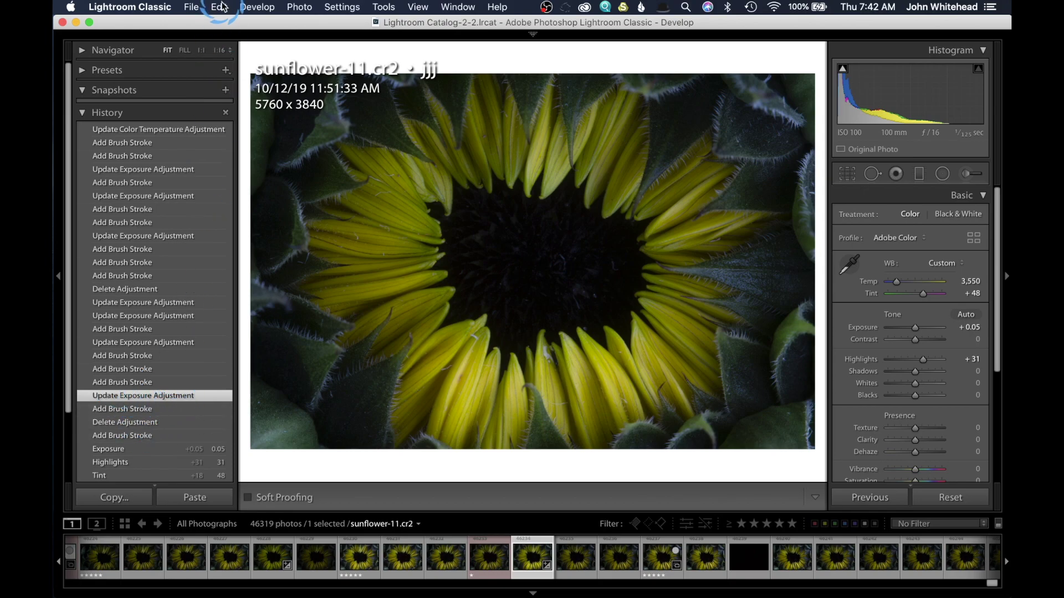
Save the current edits as the snapshot 3/26/20 7:42:31 AM
{"action": "left_click", "coordinate": [224, 89]}
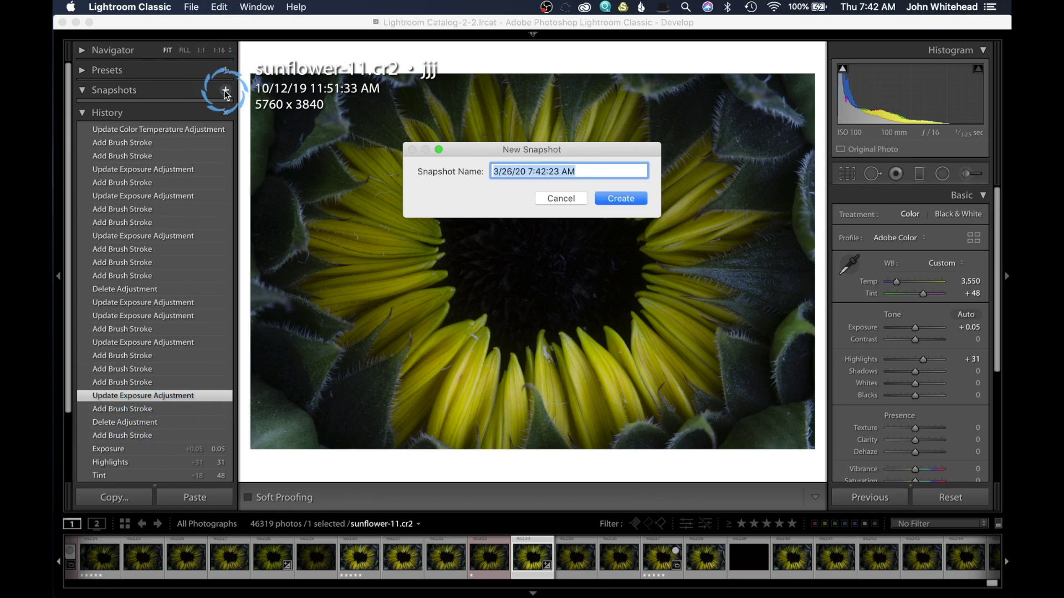
{"action": "left_click", "coordinate": [569, 200]}
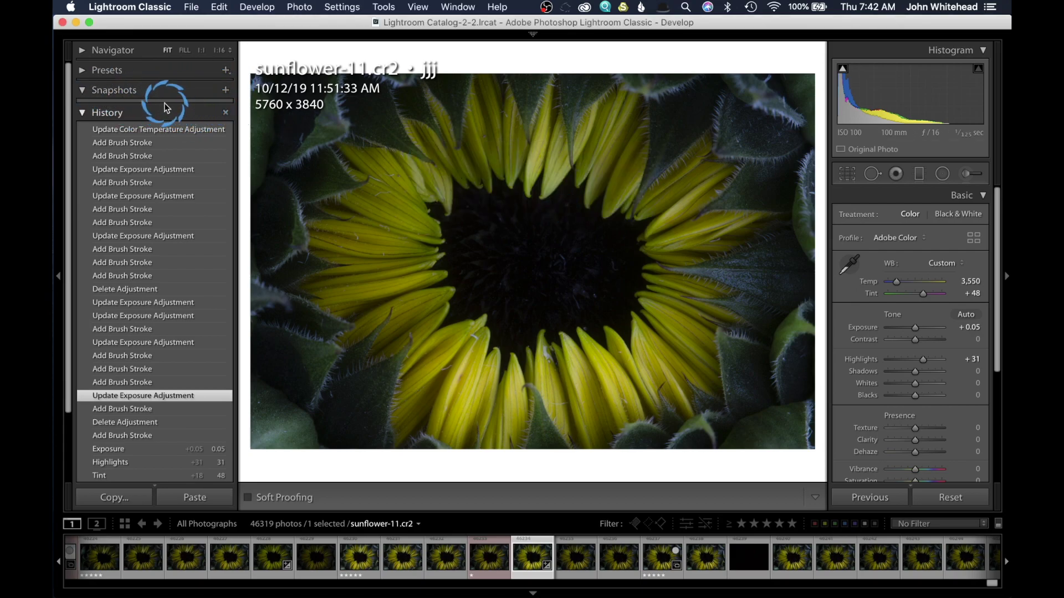
{"action": "left_click", "coordinate": [225, 90]}
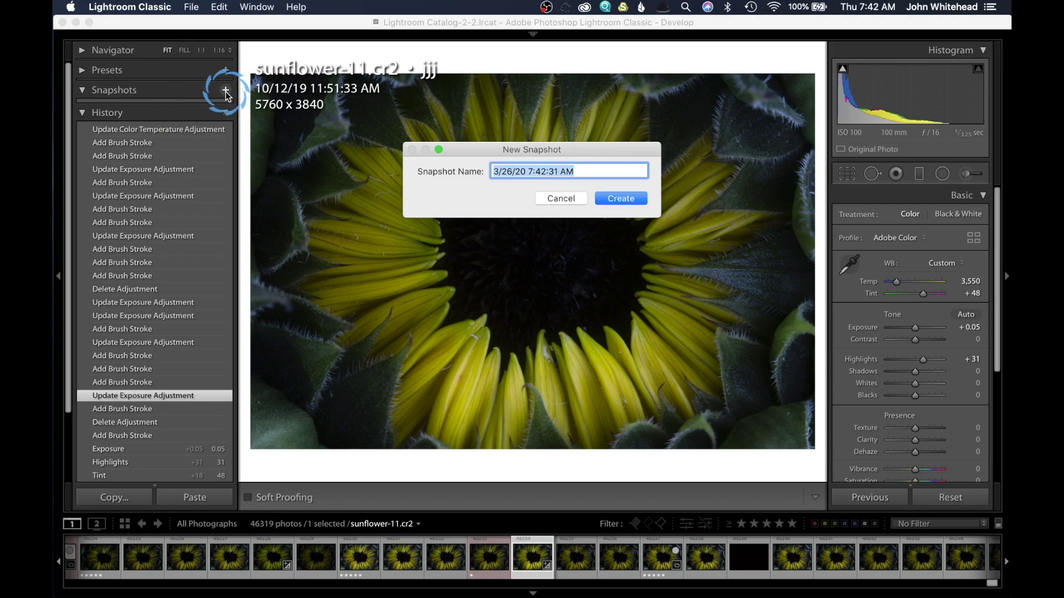
{"action": "left_click", "coordinate": [629, 197]}
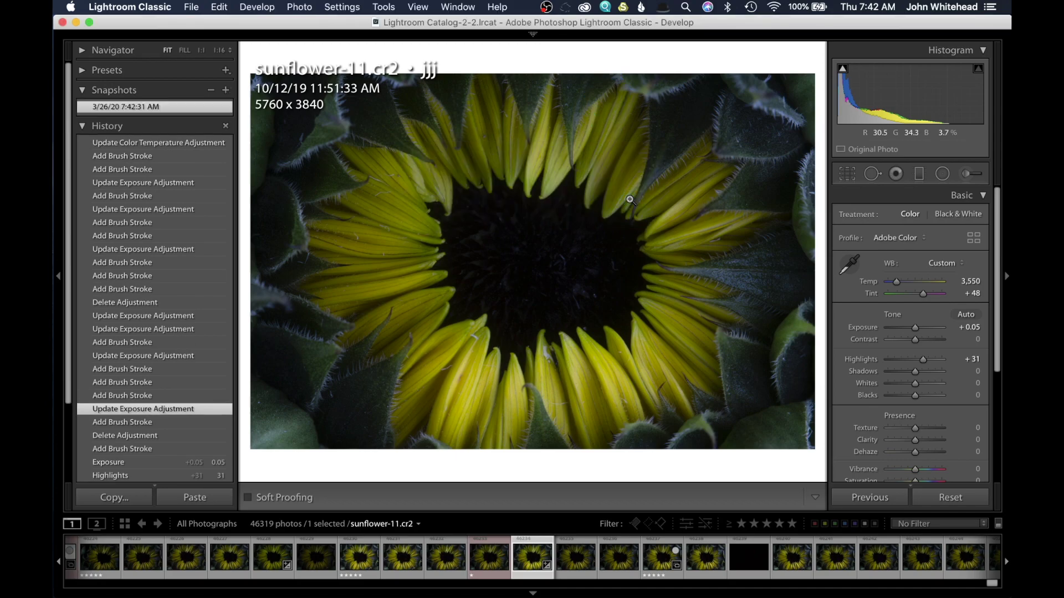
Preview two earlier Add Brush Stroke states, restoring the snapshot after each
{"action": "left_click", "coordinate": [137, 224]}
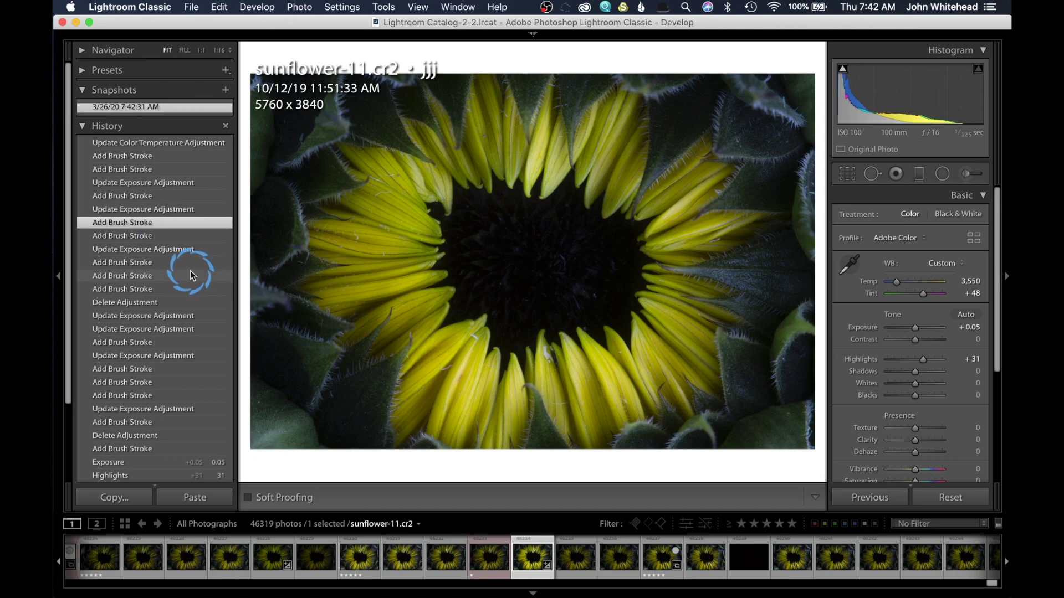
{"action": "left_click", "coordinate": [111, 107]}
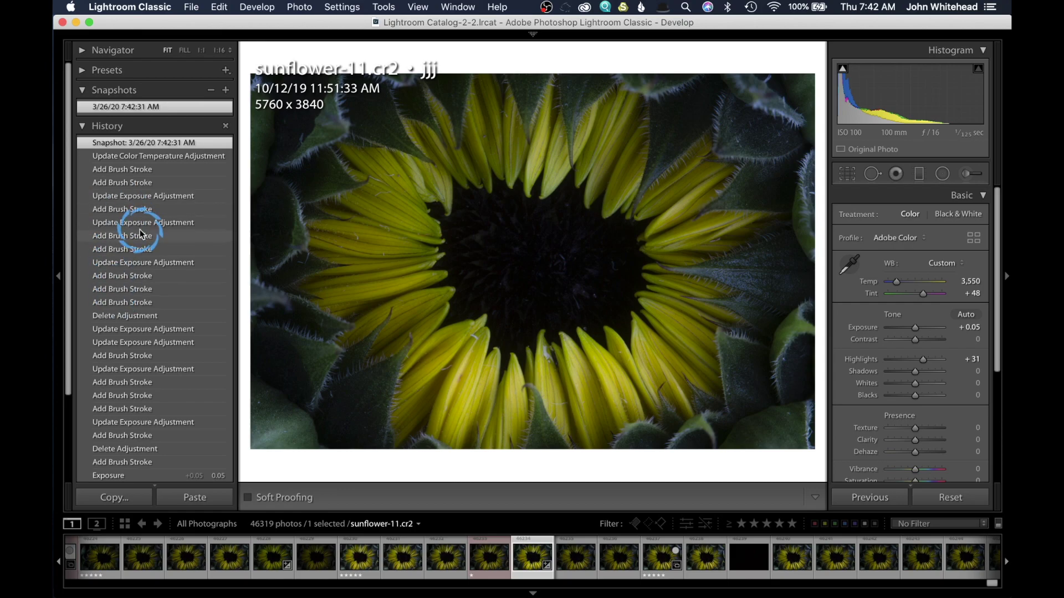
{"action": "left_click", "coordinate": [156, 396]}
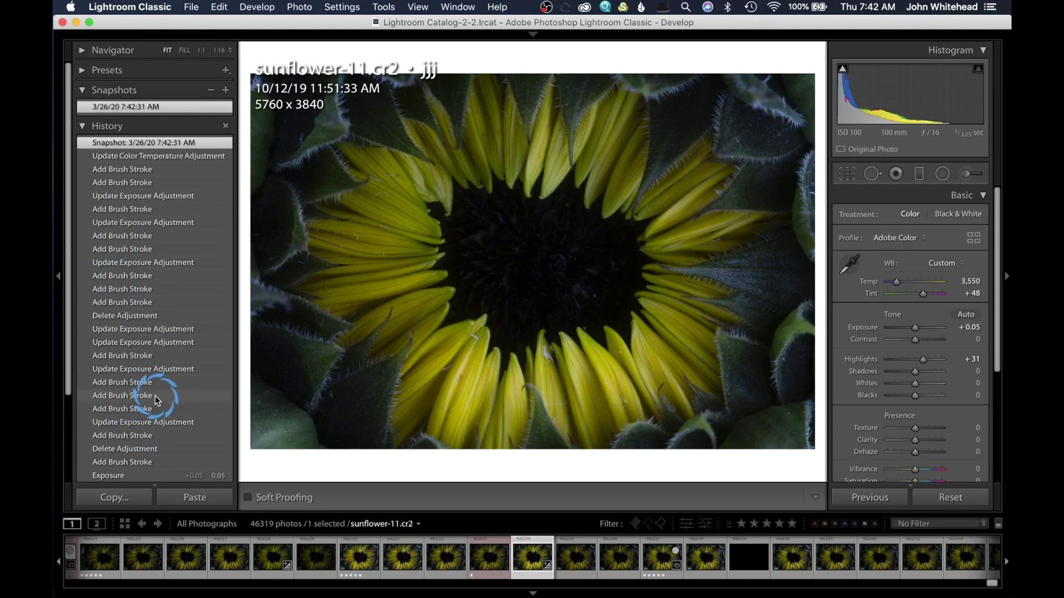
{"action": "left_click", "coordinate": [140, 108]}
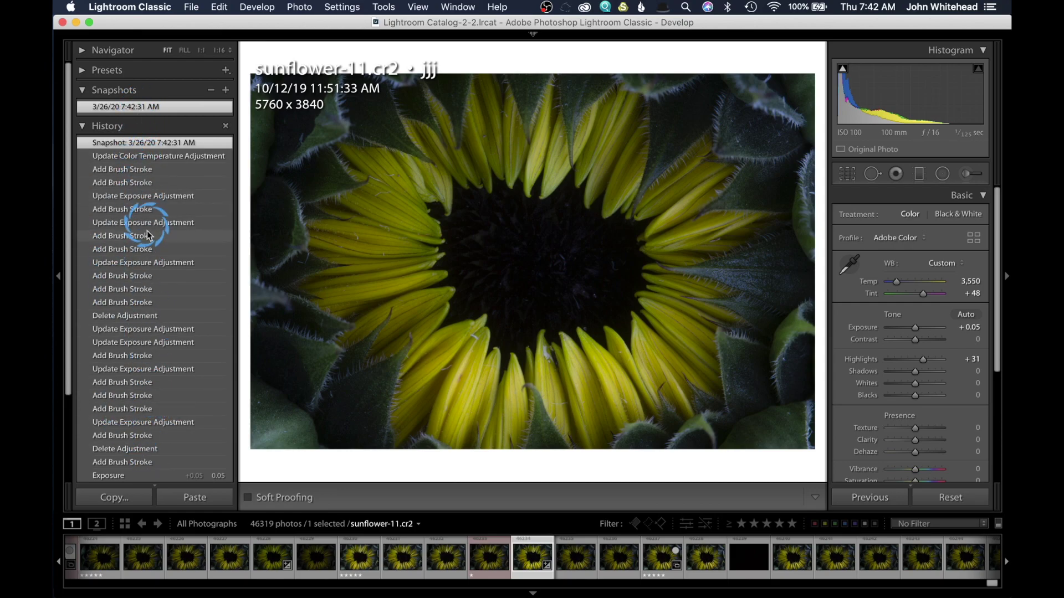
Revert to the Import state, restore the snapshot, then look up the Undo command
{"action": "scroll", "coordinate": [161, 420], "scroll_direction": "down", "scroll_amount": 3}
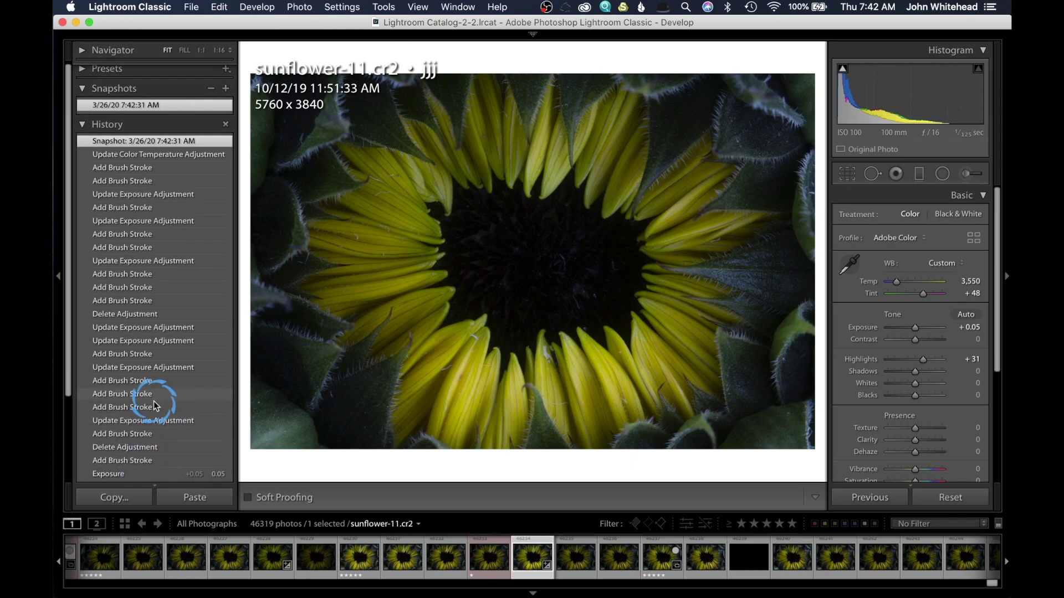
{"action": "scroll", "coordinate": [141, 452], "scroll_direction": "down", "scroll_amount": 3}
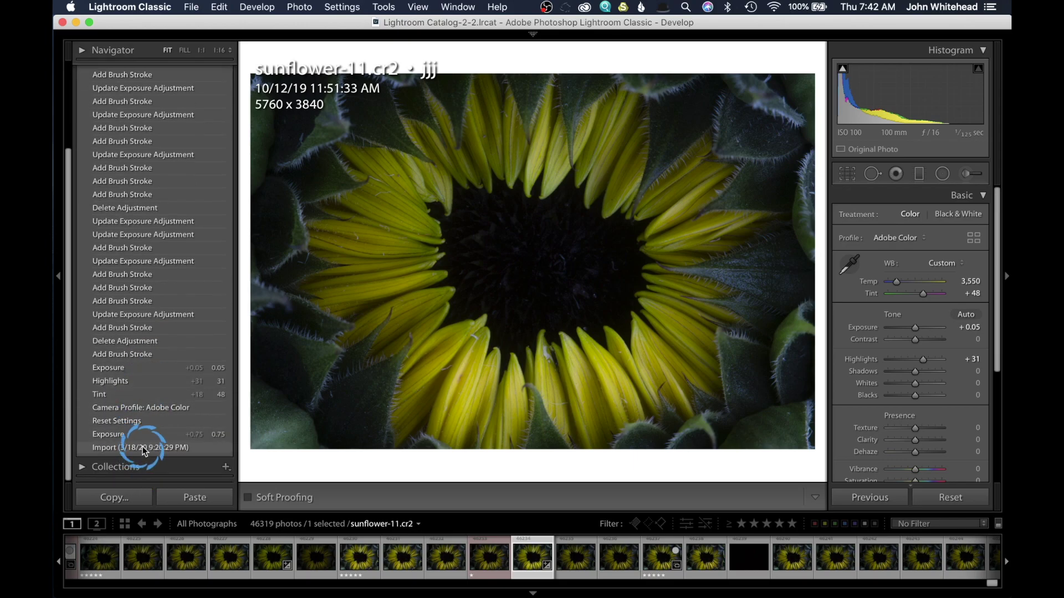
{"action": "left_click", "coordinate": [143, 448]}
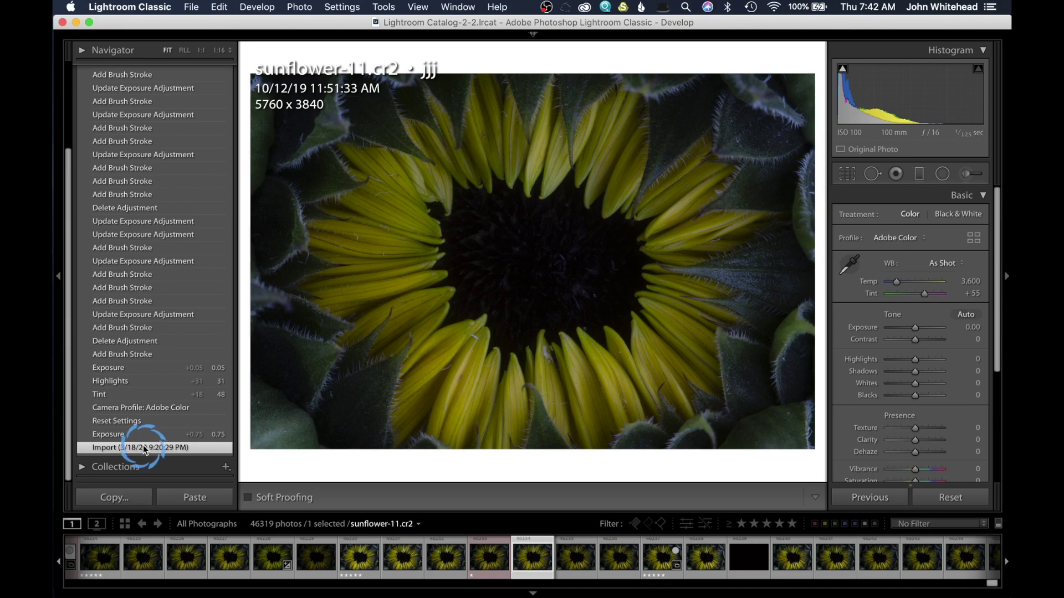
{"action": "key", "text": "super+n"}
{"action": "left_click", "coordinate": [139, 86]}
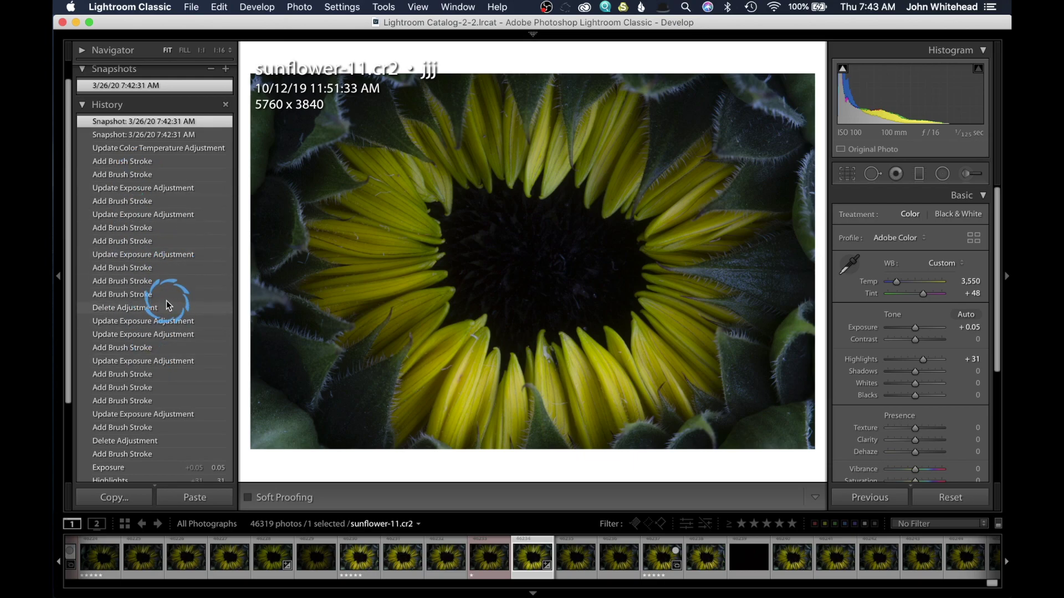
{"action": "left_click", "coordinate": [219, 7]}
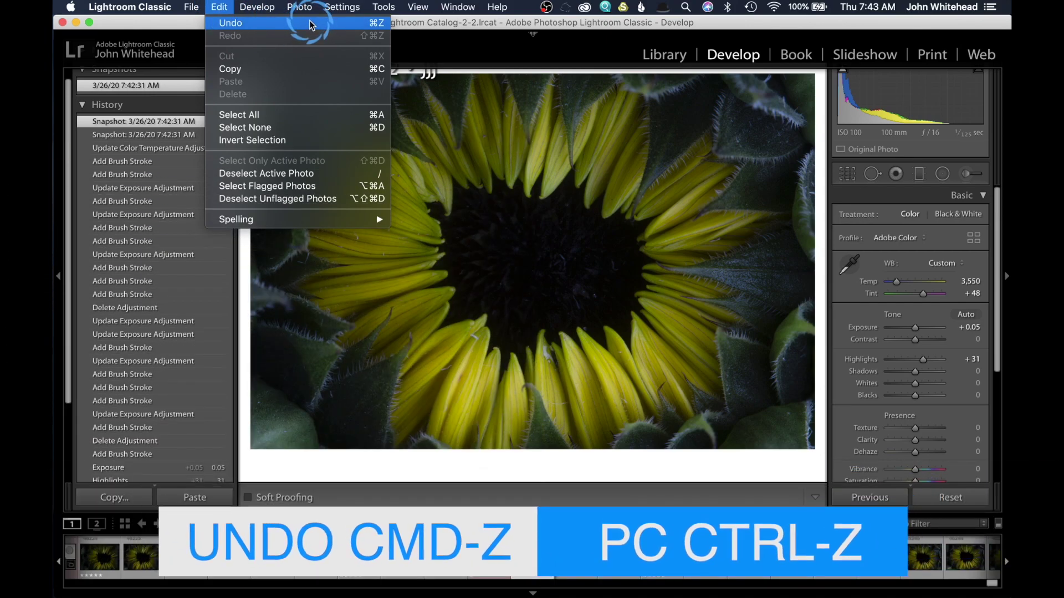
{"action": "left_click", "coordinate": [219, 7]}
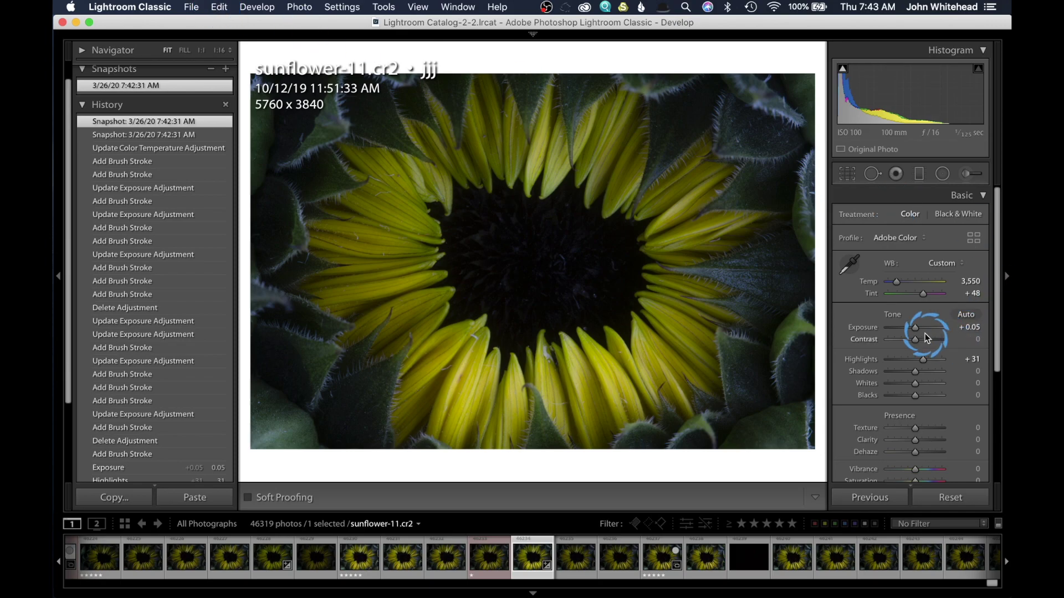
{"action": "left_click_drag", "start_coordinate": [920, 329], "coordinate": [969, 330]}
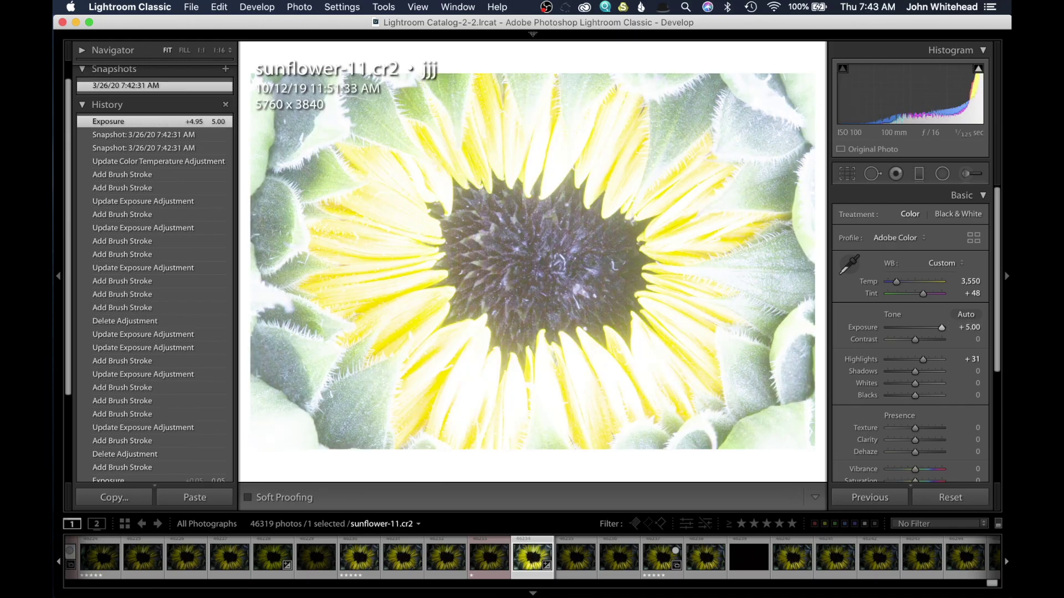
{"action": "key", "text": "super+z"}
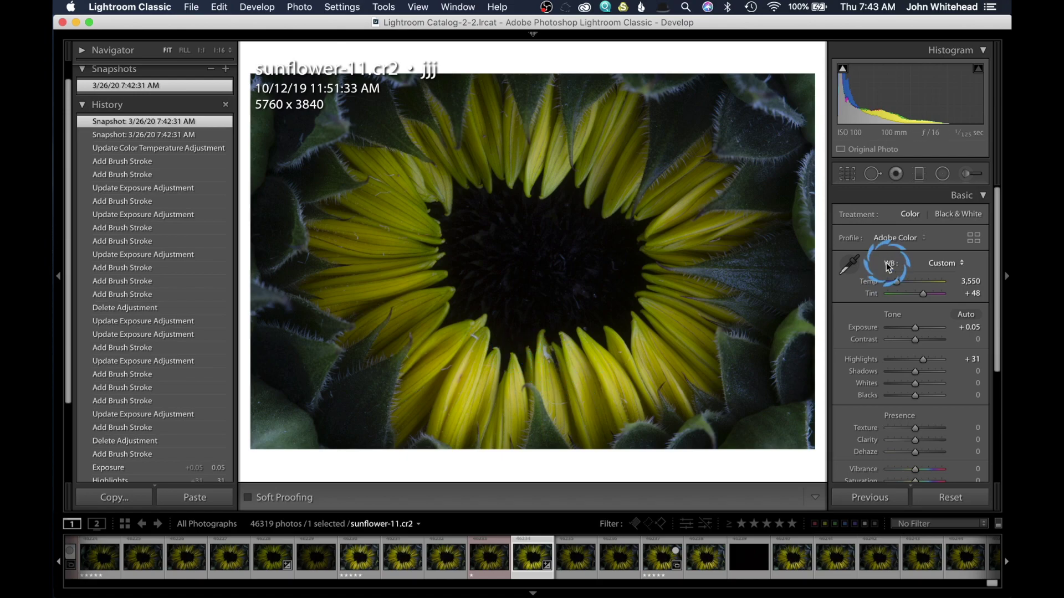
In the Tone Curve panel, lower Highlights and lift Lights, then reset the photo's settings
{"action": "left_click", "coordinate": [983, 197]}
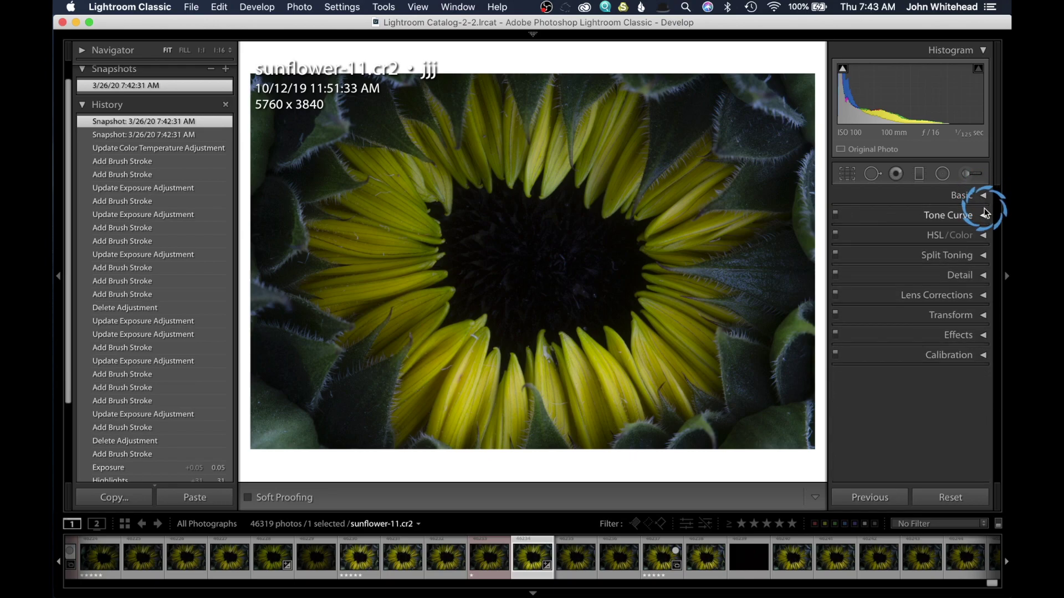
{"action": "left_click", "coordinate": [984, 216]}
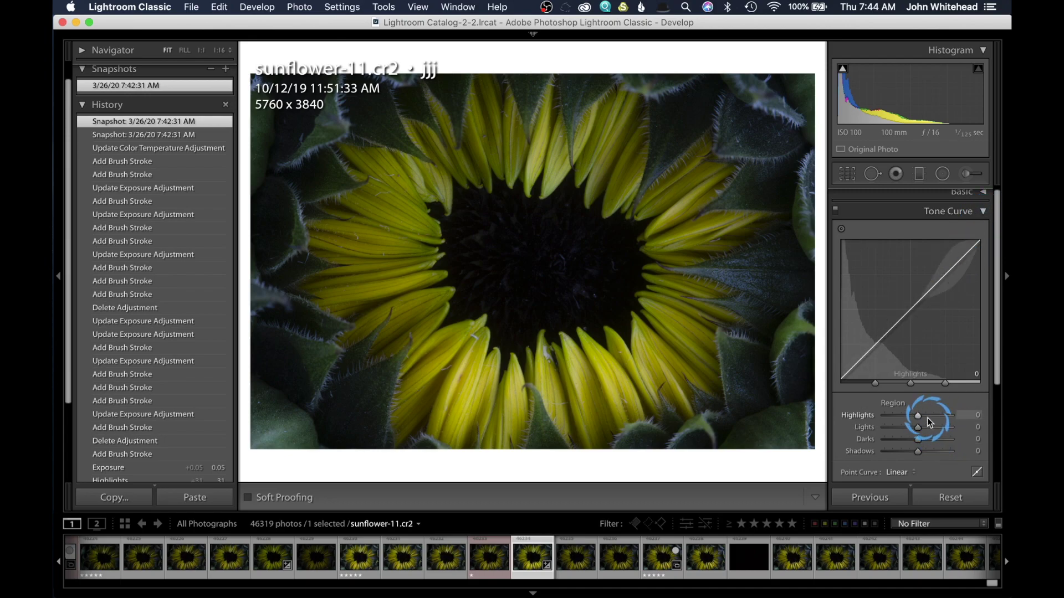
{"action": "mouse_move", "coordinate": [916, 420]}
{"action": "left_mouse_down"}
{"action": "mouse_move", "coordinate": [897, 421]}
{"action": "mouse_move", "coordinate": [945, 420]}
{"action": "mouse_move", "coordinate": [915, 427]}
{"action": "left_mouse_up"}
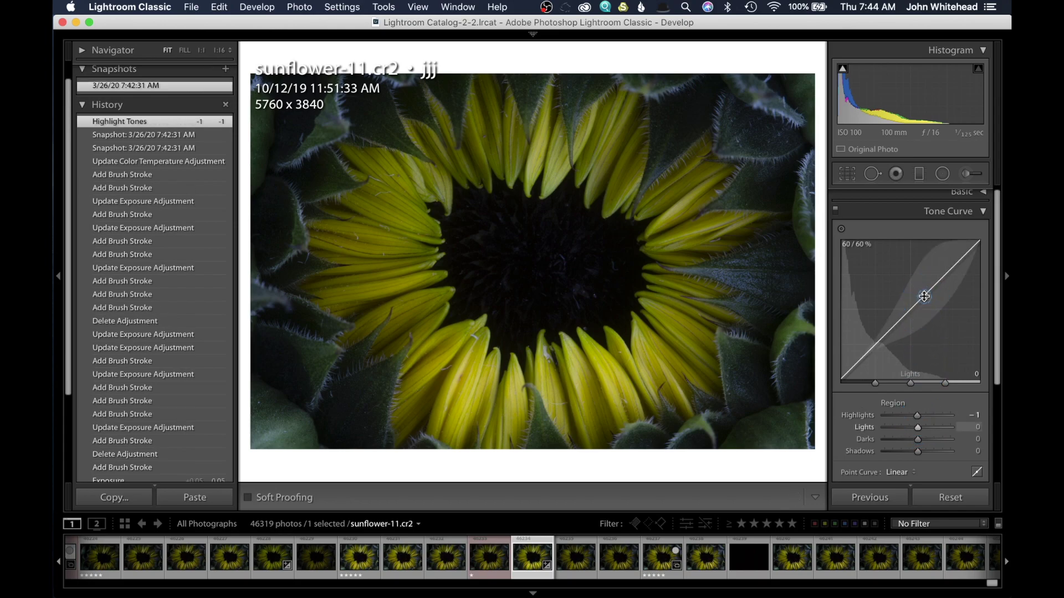
{"action": "mouse_move", "coordinate": [923, 295]}
{"action": "left_mouse_down"}
{"action": "mouse_move", "coordinate": [904, 273]}
{"action": "mouse_move", "coordinate": [951, 327]}
{"action": "mouse_move", "coordinate": [905, 275]}
{"action": "mouse_move", "coordinate": [940, 297]}
{"action": "left_mouse_up"}
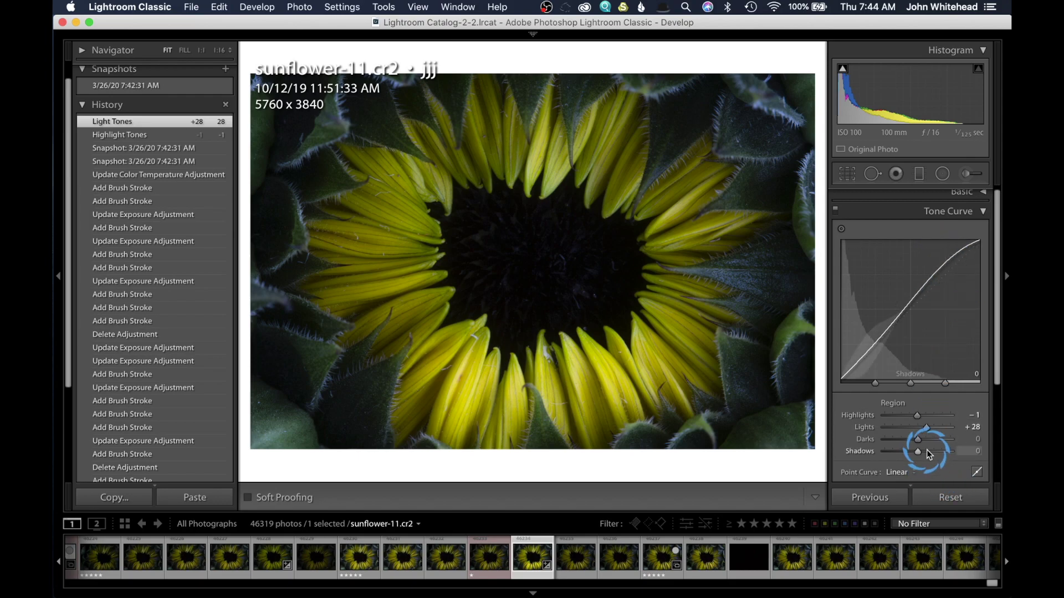
{"action": "left_click", "coordinate": [953, 498]}
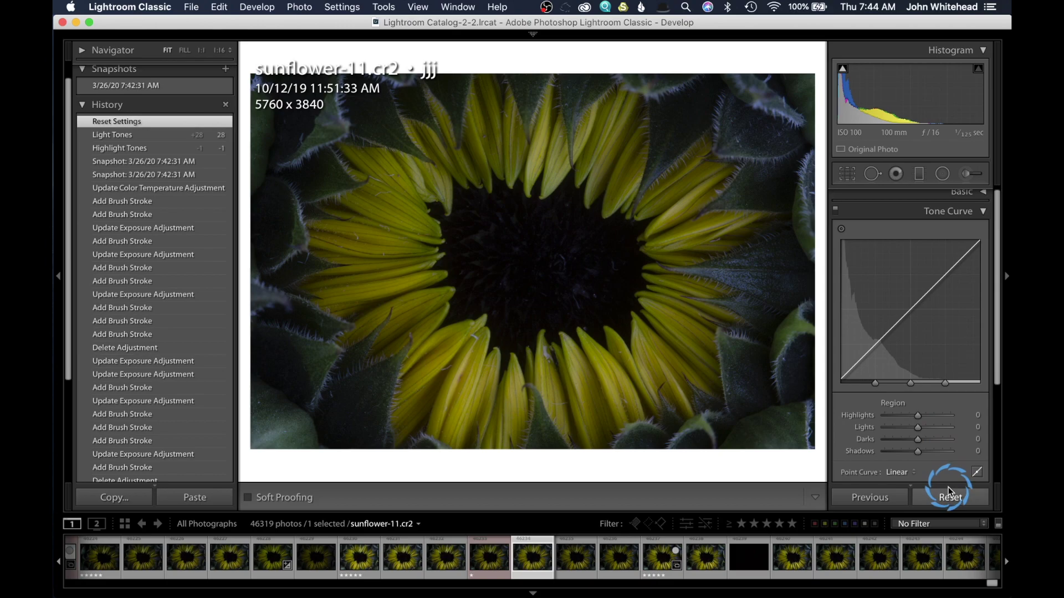
{"action": "left_click", "coordinate": [925, 440]}
Shape an S-curve: brighten Darks, Highlights -14, Shadows +43 and Lights -19
{"action": "mouse_move", "coordinate": [919, 441]}
{"action": "left_mouse_down"}
{"action": "mouse_move", "coordinate": [946, 436]}
{"action": "mouse_move", "coordinate": [936, 438]}
{"action": "left_mouse_up"}
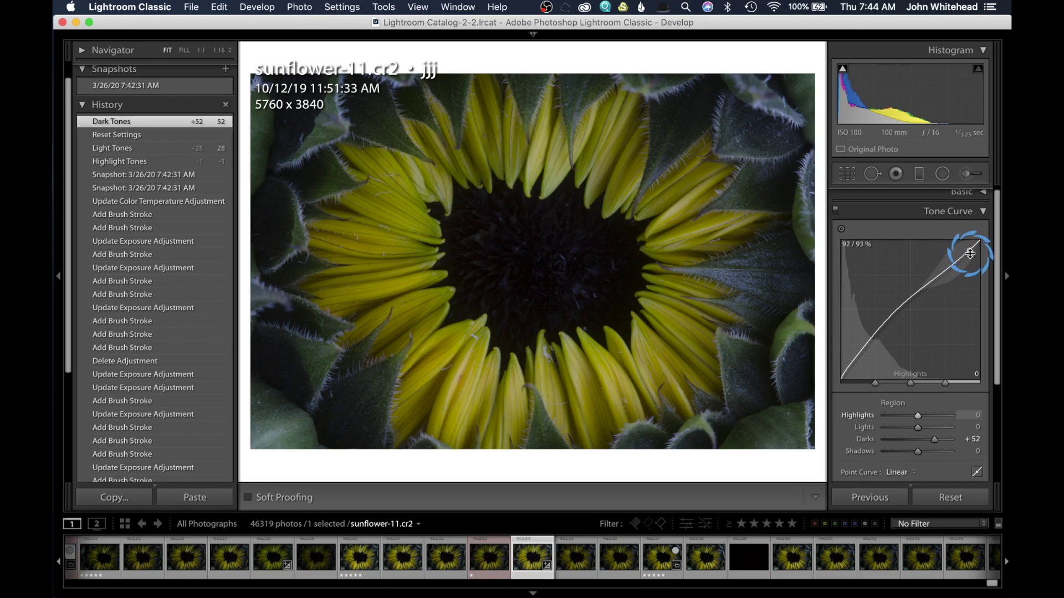
{"action": "left_click_drag", "start_coordinate": [918, 417], "coordinate": [931, 450]}
{"action": "left_click", "coordinate": [920, 453]}
{"action": "left_click_drag", "start_coordinate": [924, 275], "coordinate": [952, 269]}
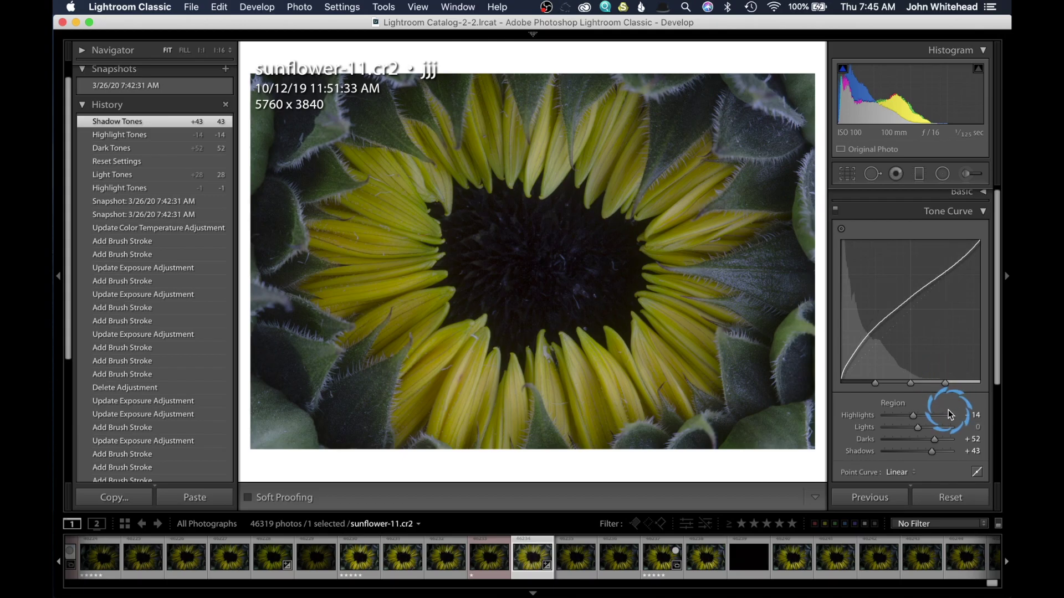
{"action": "left_click_drag", "start_coordinate": [918, 428], "coordinate": [909, 427]}
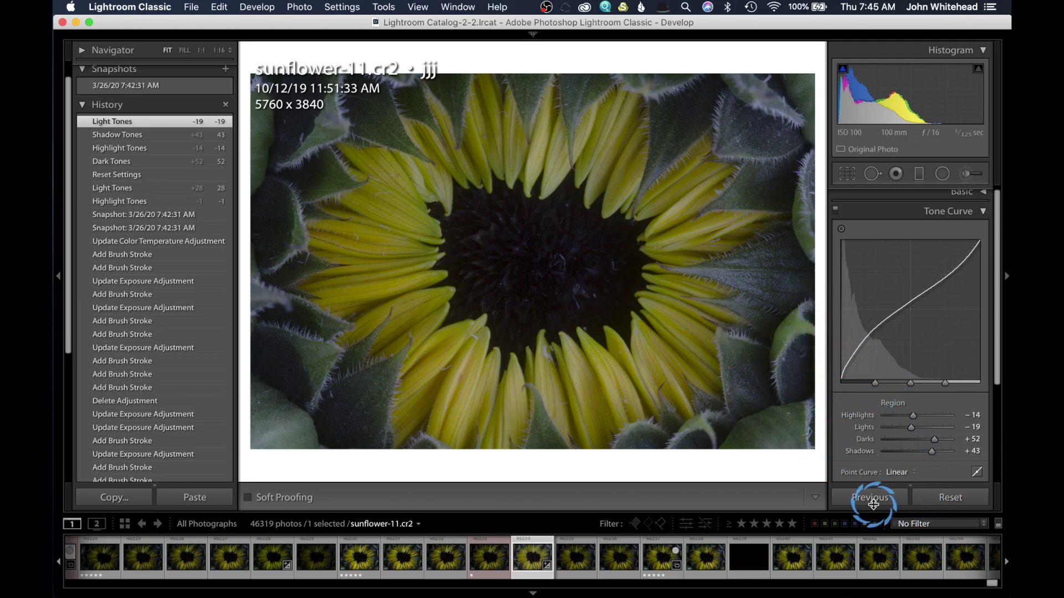
Compare the Reset Settings history state with the latest Light Tones edit, keeping Light Tones
{"action": "left_click", "coordinate": [129, 175]}
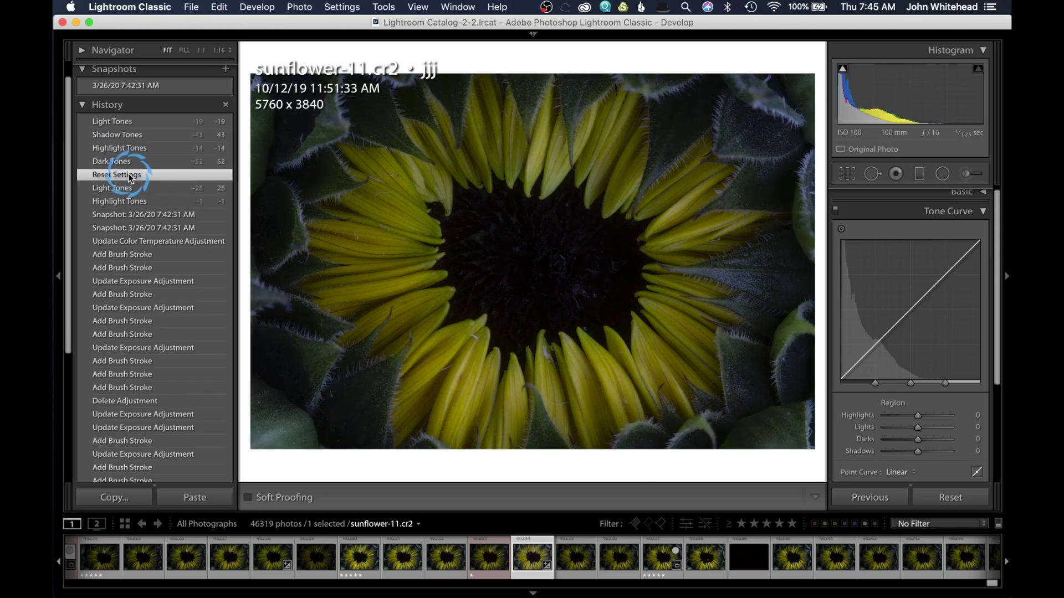
{"action": "left_click", "coordinate": [113, 123]}
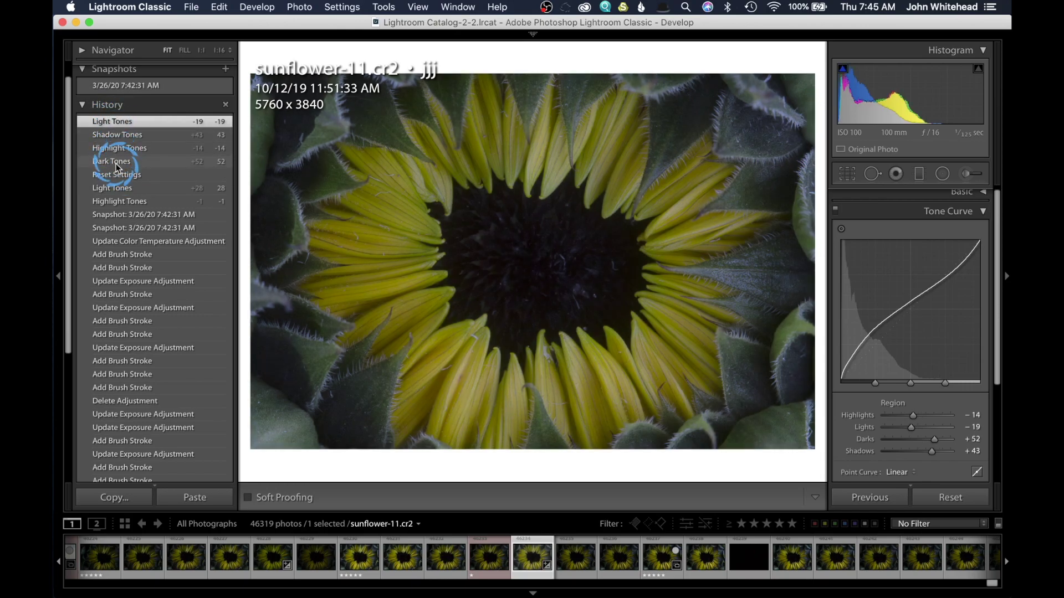
{"action": "left_click", "coordinate": [119, 174]}
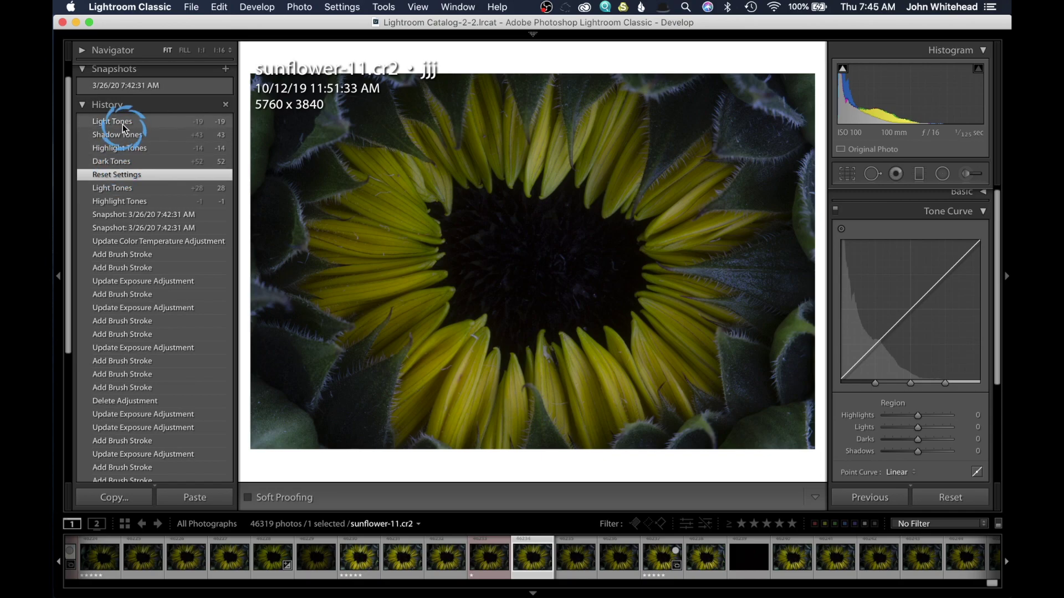
{"action": "left_click", "coordinate": [122, 124]}
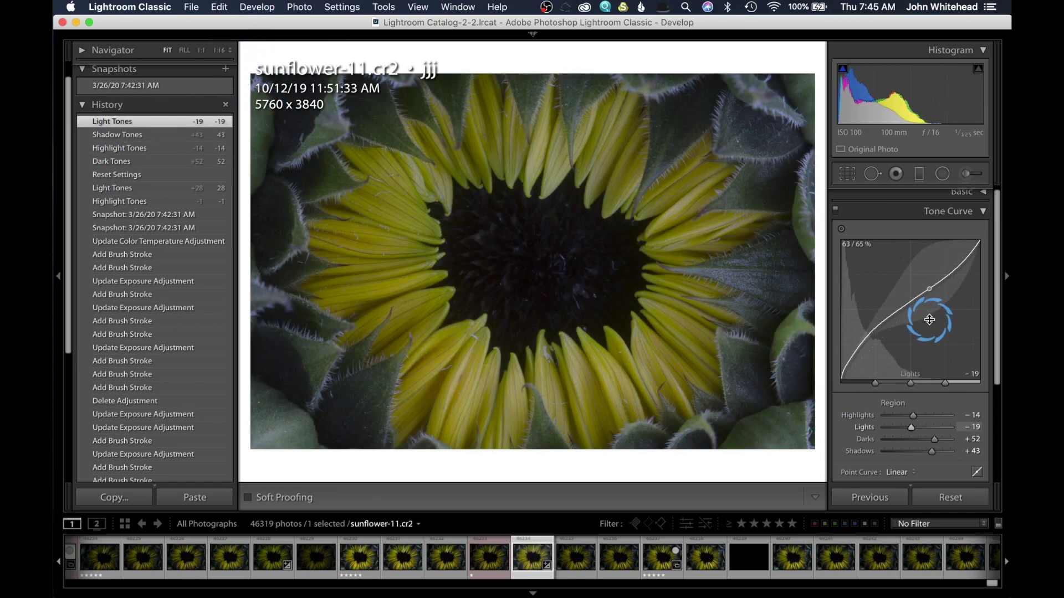
Toggle the Basic panel, nudge the curve, and fold away the Tone Curve panel
{"action": "left_click", "coordinate": [981, 192]}
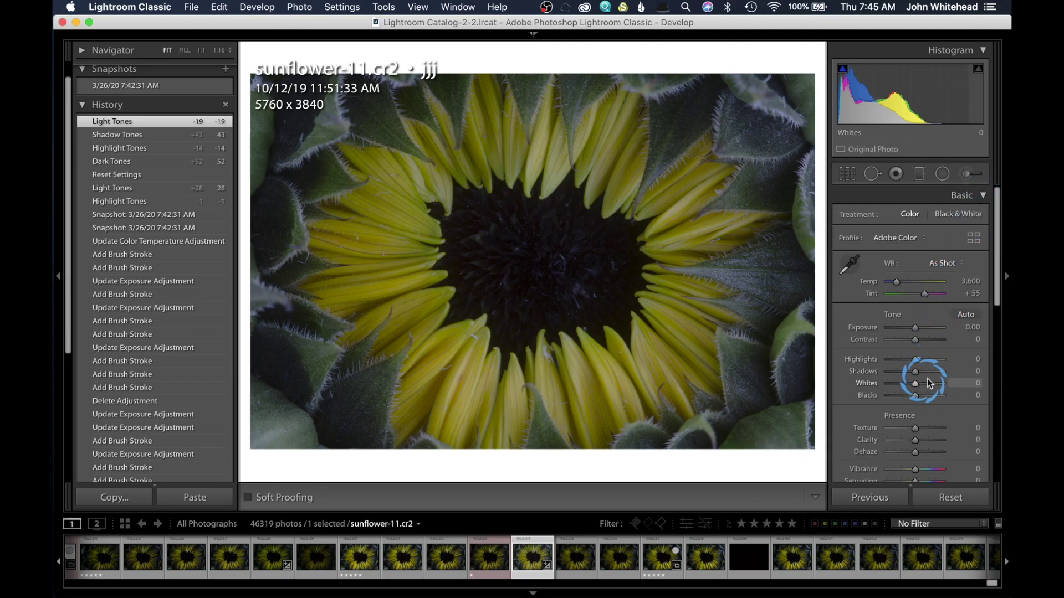
{"action": "left_click", "coordinate": [981, 195]}
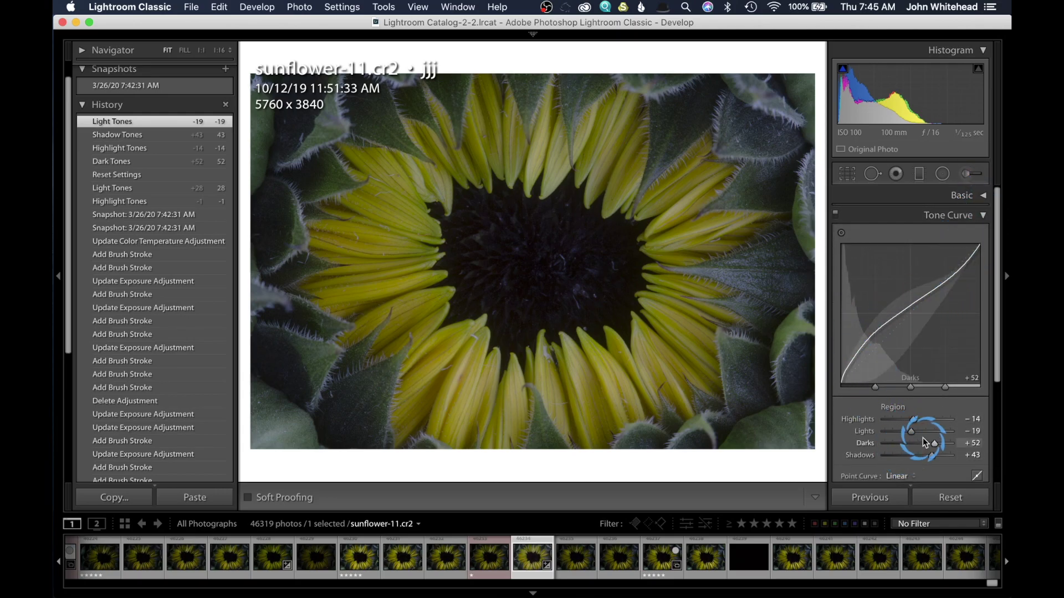
{"action": "left_click_drag", "start_coordinate": [923, 441], "coordinate": [928, 442]}
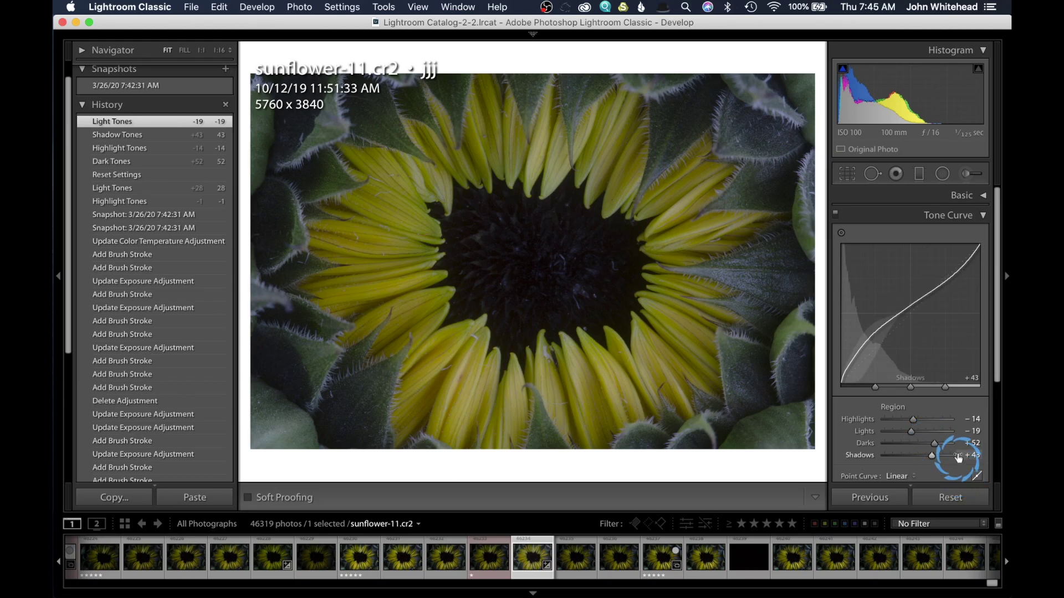
{"action": "left_click", "coordinate": [912, 388]}
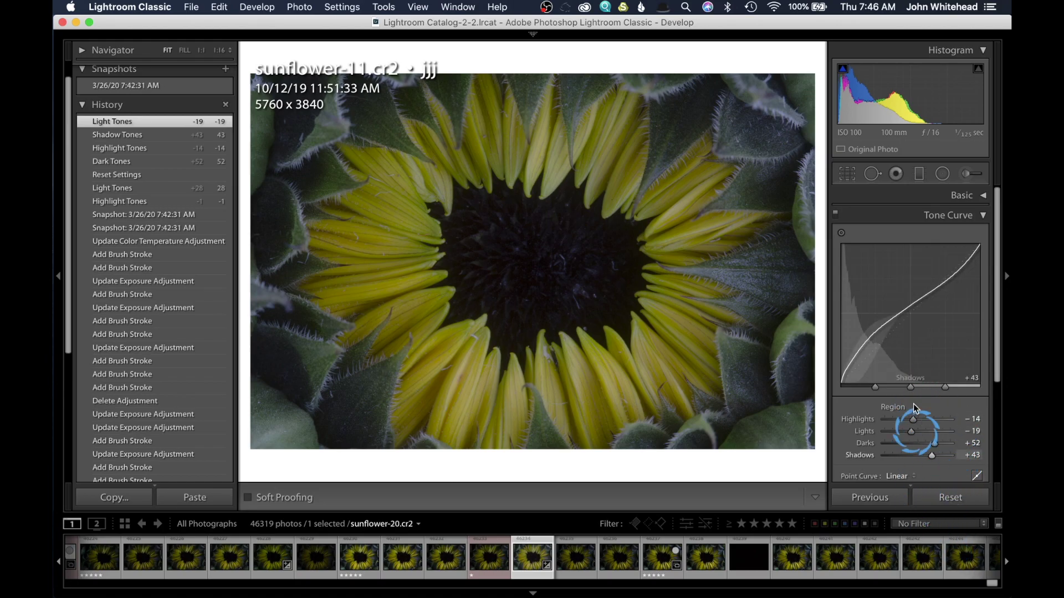
{"action": "left_click", "coordinate": [984, 216]}
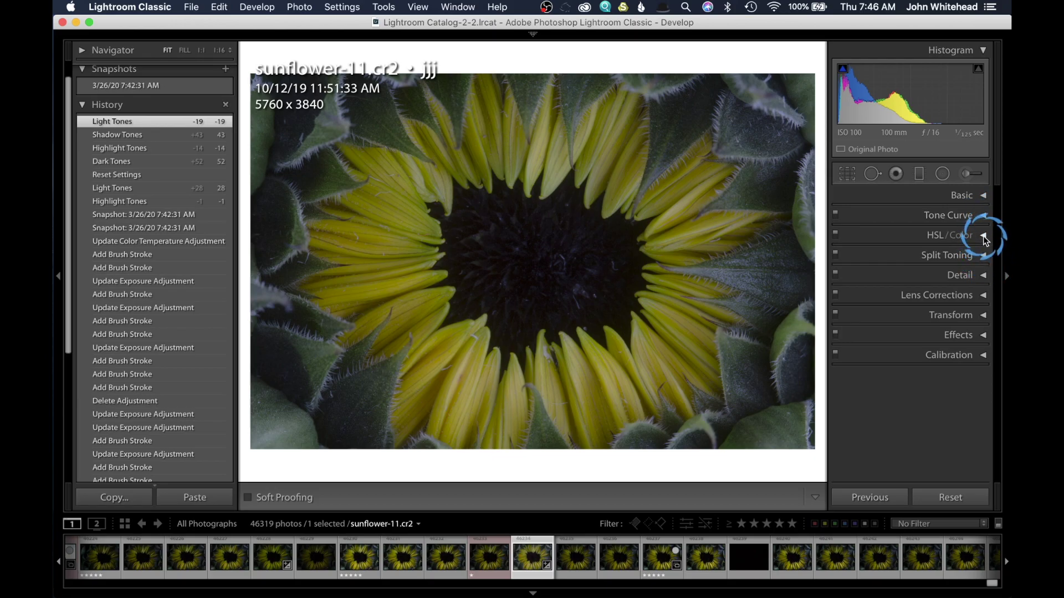
In HSL/Color Hue, set Orange to +4 and Yellow to +1
{"action": "left_click", "coordinate": [982, 235]}
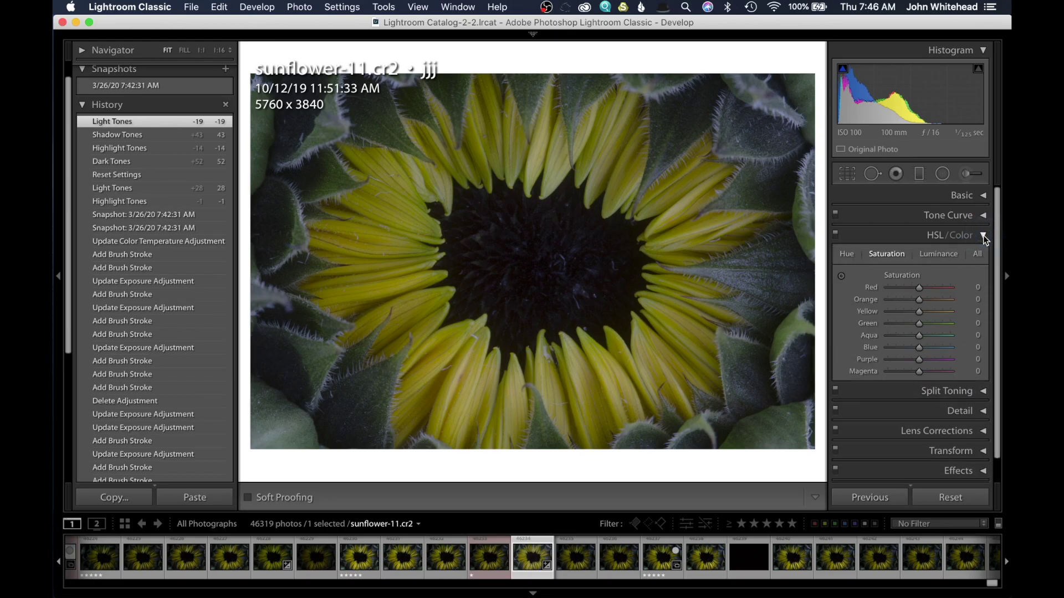
{"action": "left_click", "coordinate": [848, 254]}
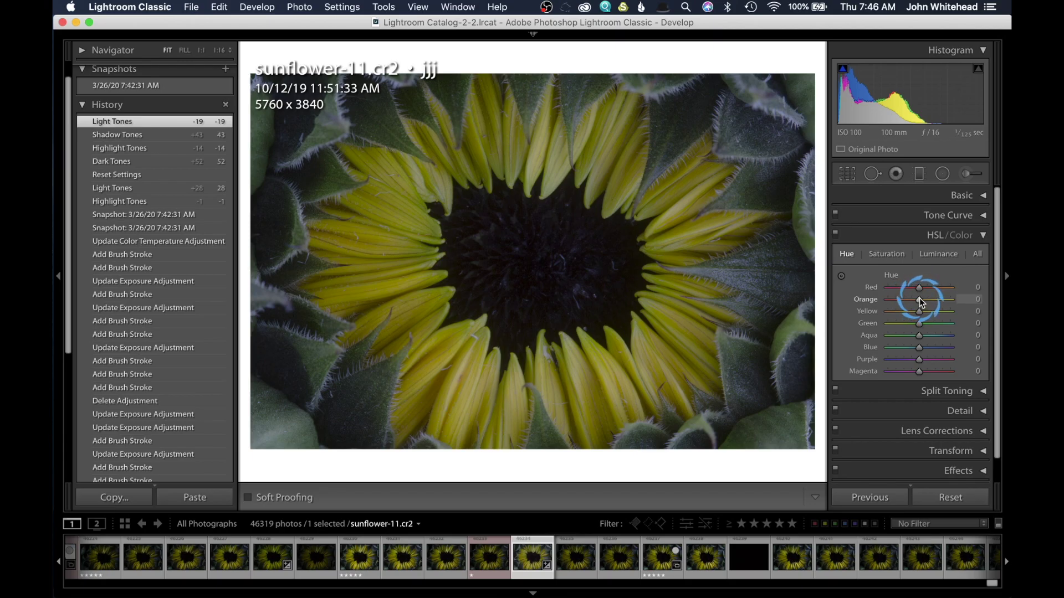
{"action": "mouse_move", "coordinate": [920, 300]}
{"action": "left_mouse_down"}
{"action": "mouse_move", "coordinate": [956, 301]}
{"action": "mouse_move", "coordinate": [862, 300]}
{"action": "mouse_move", "coordinate": [757, 321]}
{"action": "mouse_move", "coordinate": [927, 316]}
{"action": "mouse_move", "coordinate": [899, 321]}
{"action": "mouse_move", "coordinate": [917, 322]}
{"action": "mouse_move", "coordinate": [916, 311]}
{"action": "mouse_move", "coordinate": [1008, 307]}
{"action": "mouse_move", "coordinate": [818, 318]}
{"action": "mouse_move", "coordinate": [925, 314]}
{"action": "mouse_move", "coordinate": [918, 321]}
{"action": "mouse_move", "coordinate": [920, 310]}
{"action": "left_mouse_up"}
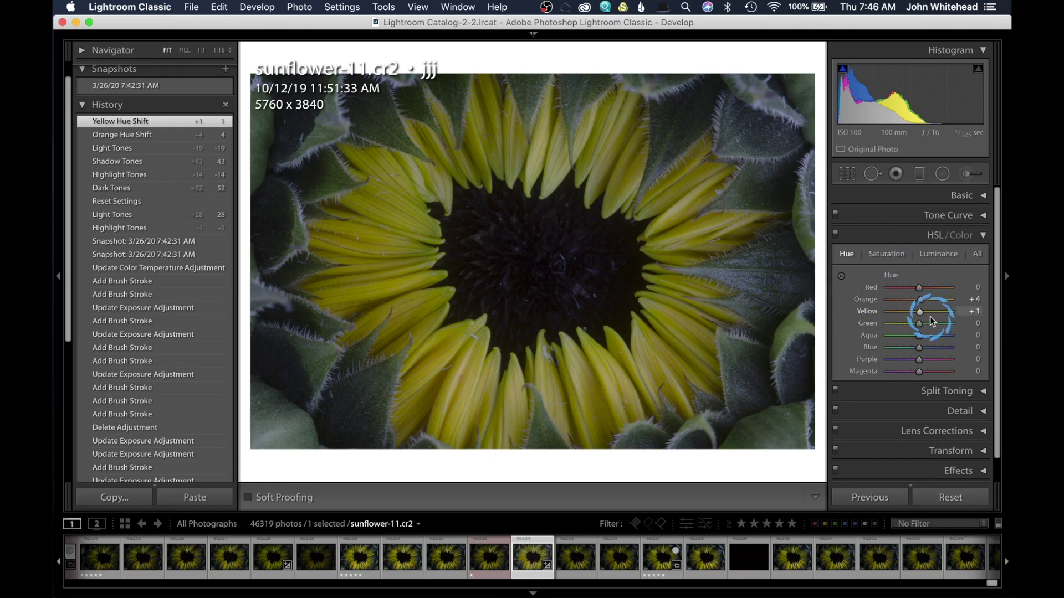
{"action": "left_click", "coordinate": [885, 256]}
Drag Yellow saturation down to -100, then bring it back to -1
{"action": "left_click", "coordinate": [932, 281]}
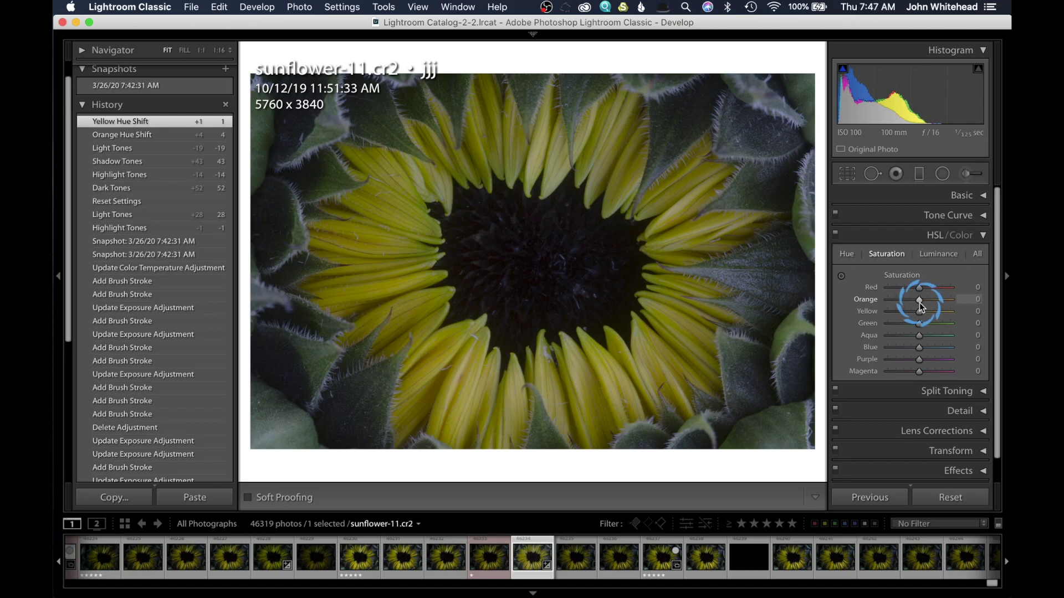
{"action": "left_click", "coordinate": [926, 317]}
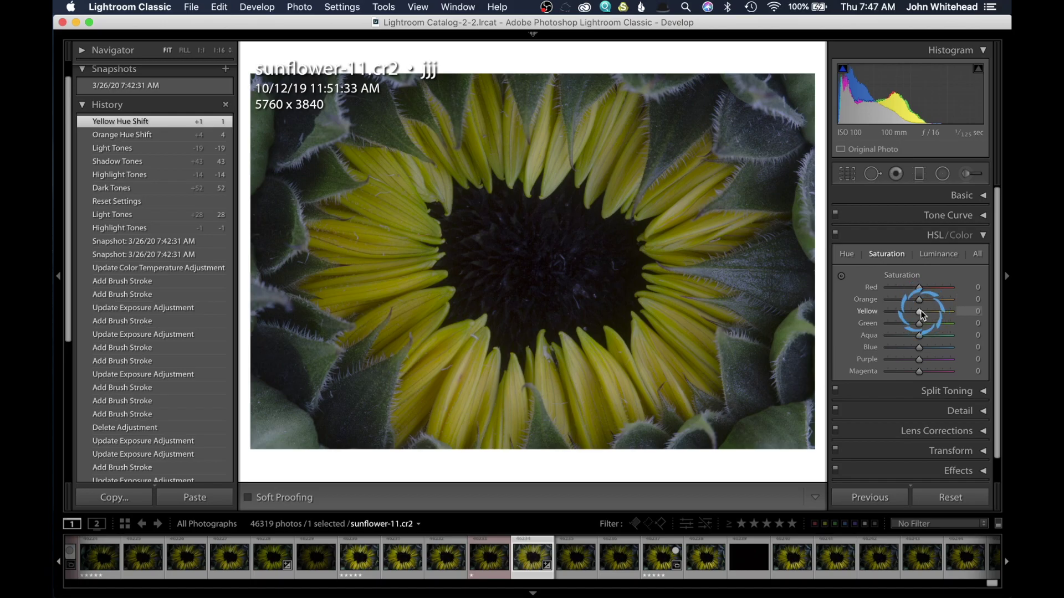
{"action": "left_click_drag", "start_coordinate": [920, 310], "coordinate": [801, 327]}
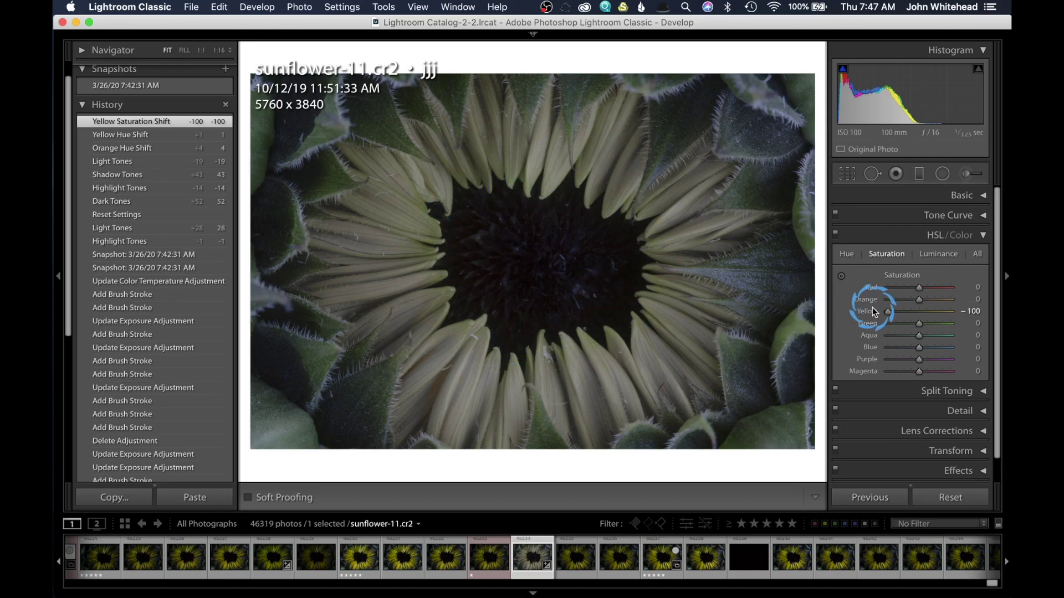
{"action": "left_click", "coordinate": [889, 315]}
{"action": "left_click_drag", "start_coordinate": [890, 313], "coordinate": [922, 321]}
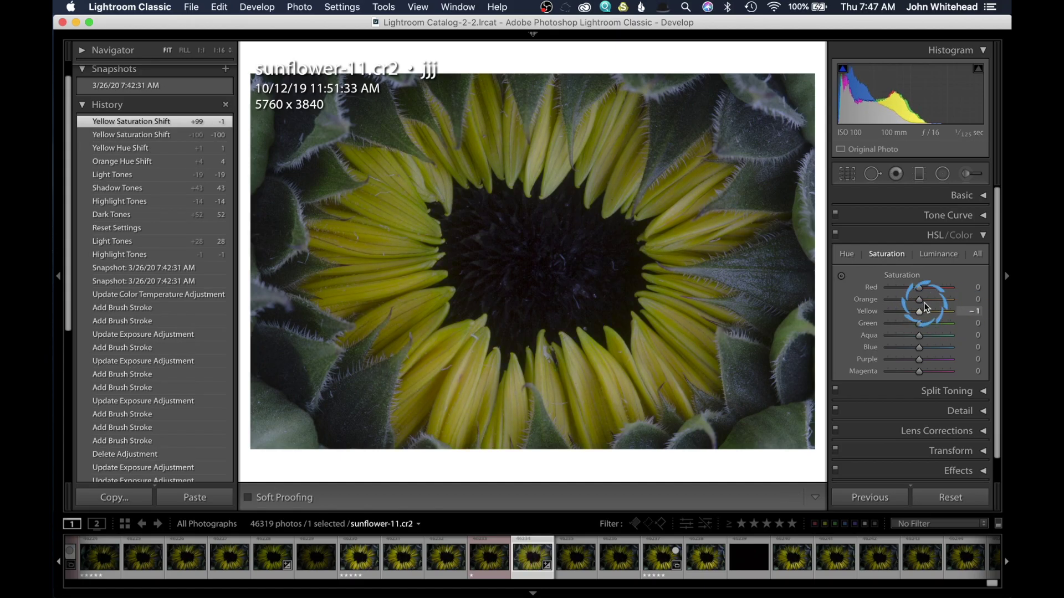
Darken Yellow luminance to -6
{"action": "left_click", "coordinate": [935, 255]}
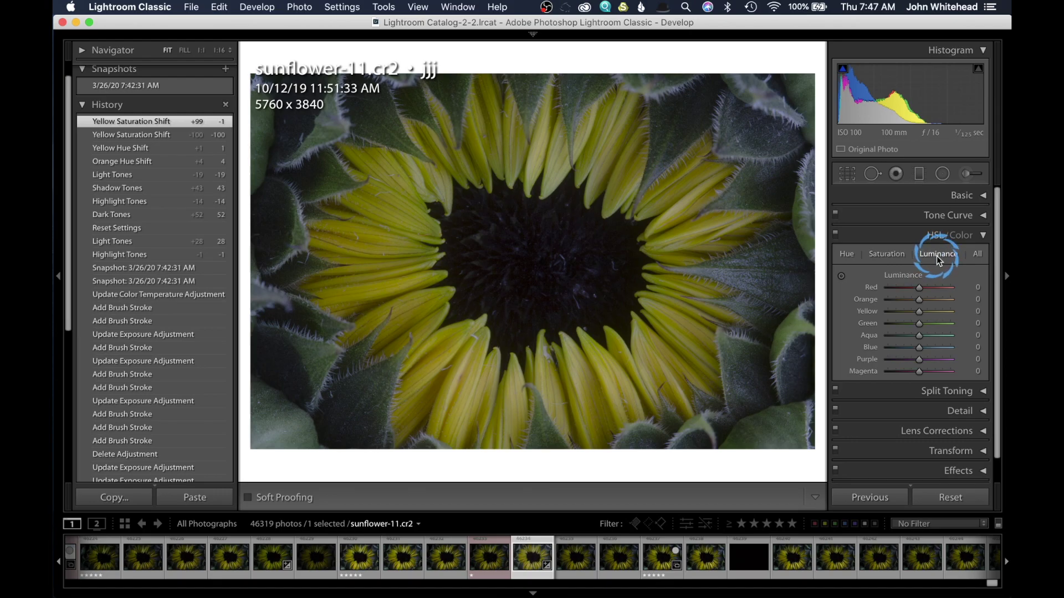
{"action": "left_click", "coordinate": [943, 306]}
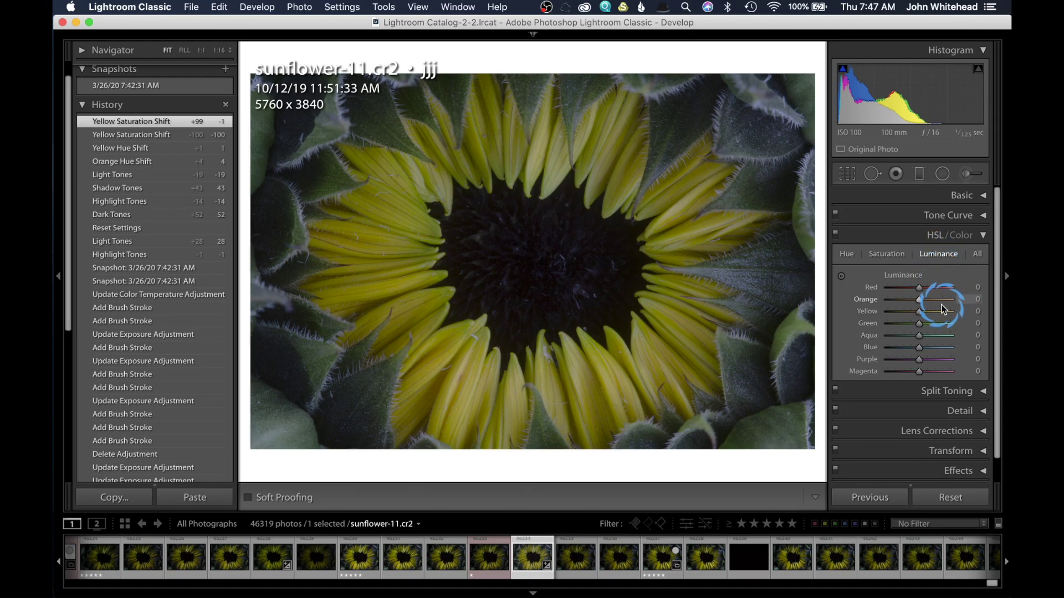
{"action": "left_click", "coordinate": [918, 313]}
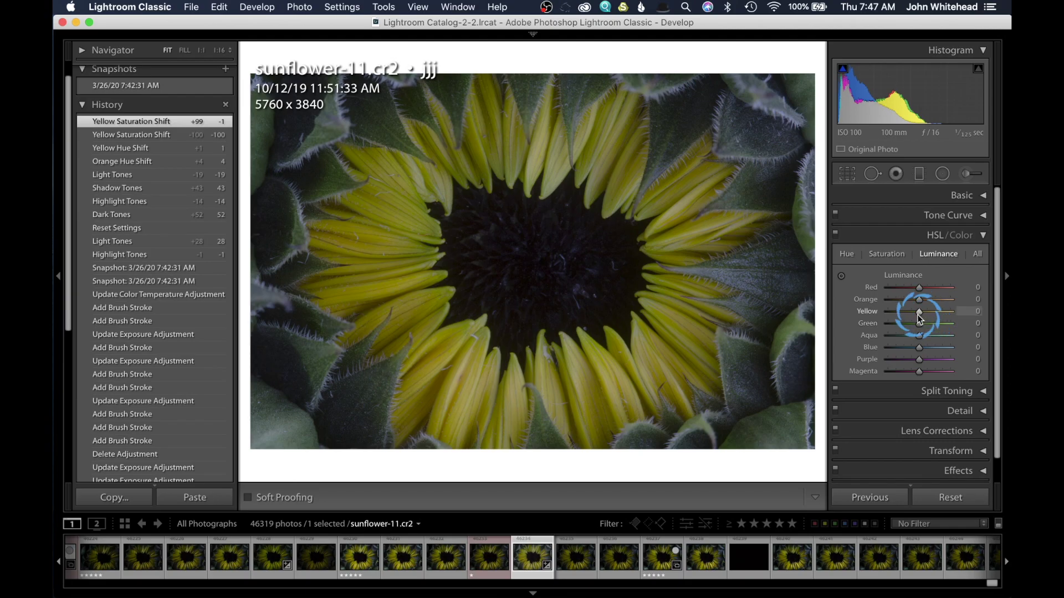
{"action": "mouse_move", "coordinate": [921, 313]}
{"action": "left_mouse_down"}
{"action": "mouse_move", "coordinate": [989, 311]}
{"action": "mouse_move", "coordinate": [784, 320]}
{"action": "mouse_move", "coordinate": [919, 325]}
{"action": "left_mouse_up"}
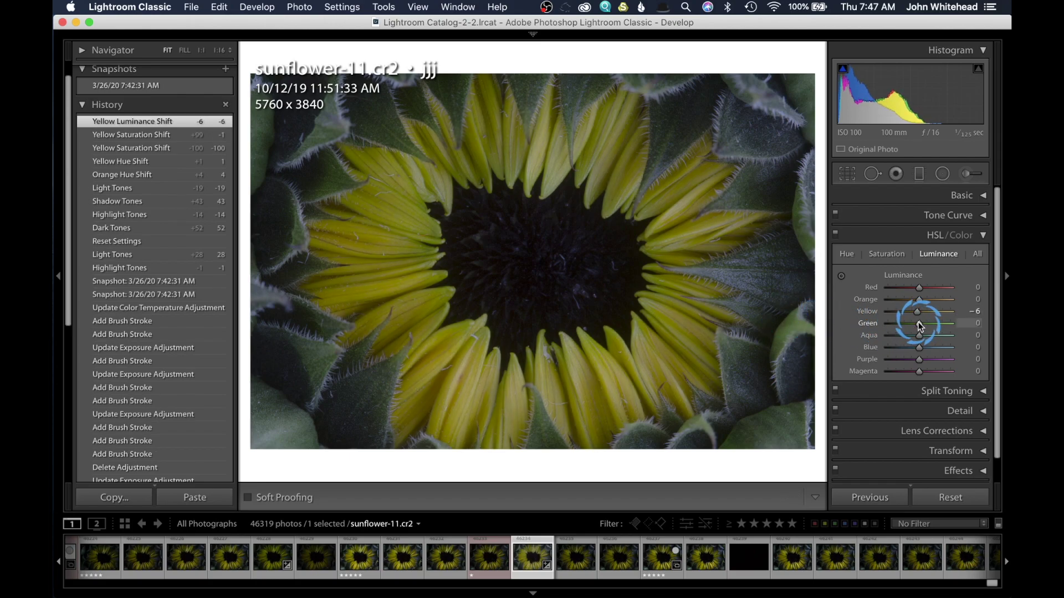
{"action": "left_click", "coordinate": [976, 260]}
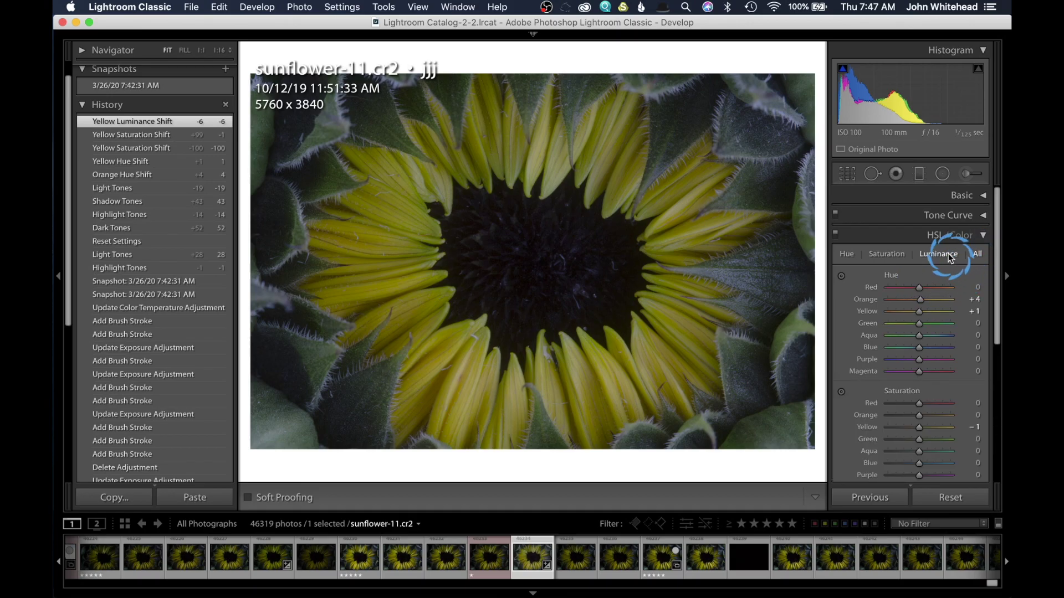
Scroll through the All view's sliders, return to the Hue view, then fold away HSL/Color
{"action": "scroll", "coordinate": [928, 341], "scroll_direction": "down", "scroll_amount": 4}
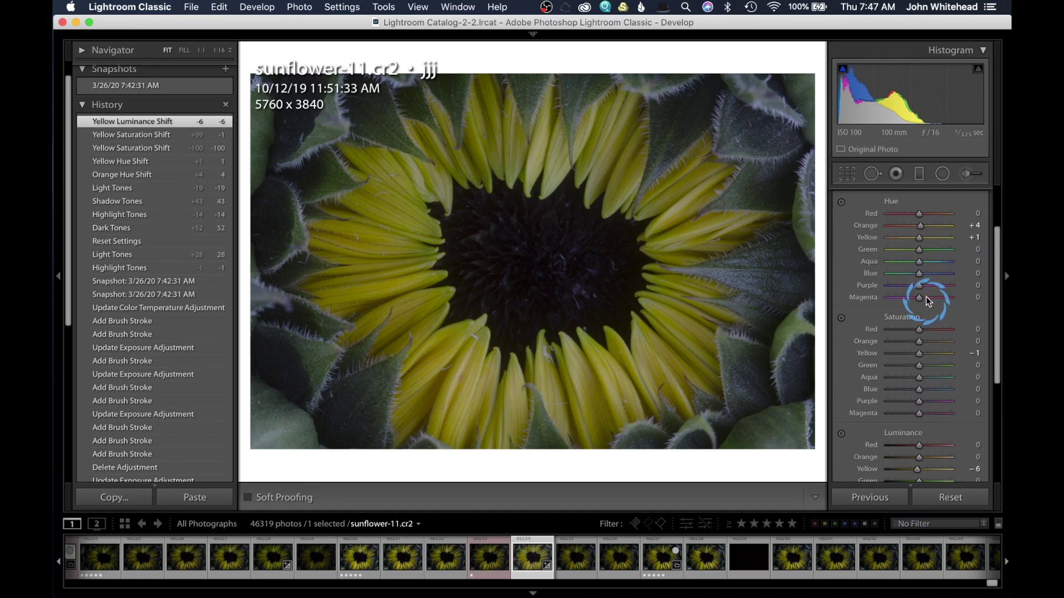
{"action": "scroll", "coordinate": [926, 297], "scroll_direction": "down", "scroll_amount": 3}
{"action": "scroll", "coordinate": [915, 316], "scroll_direction": "down", "scroll_amount": 4}
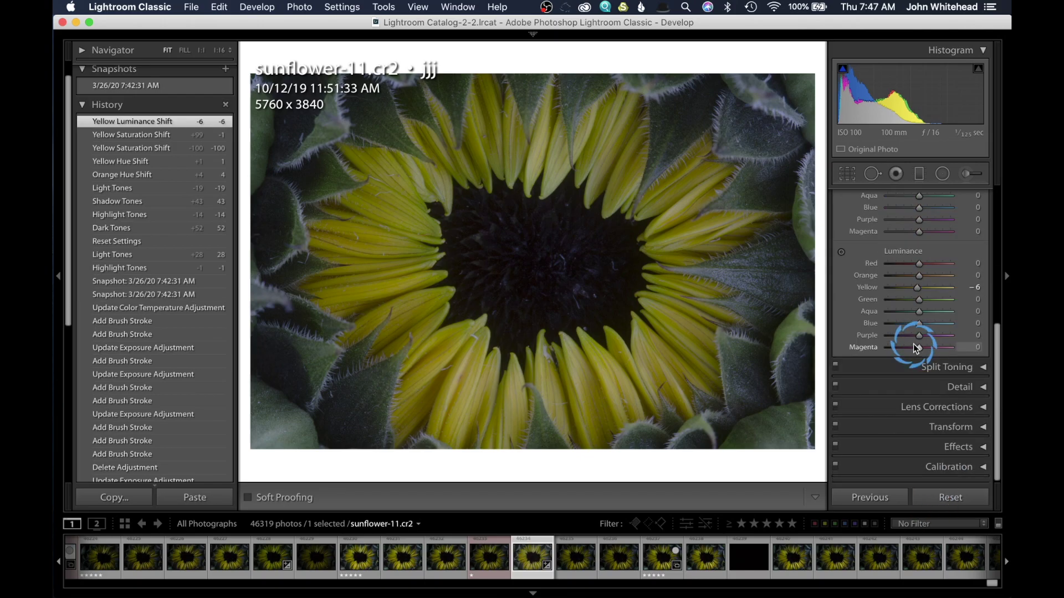
{"action": "scroll", "coordinate": [915, 285], "scroll_direction": "up", "scroll_amount": 8}
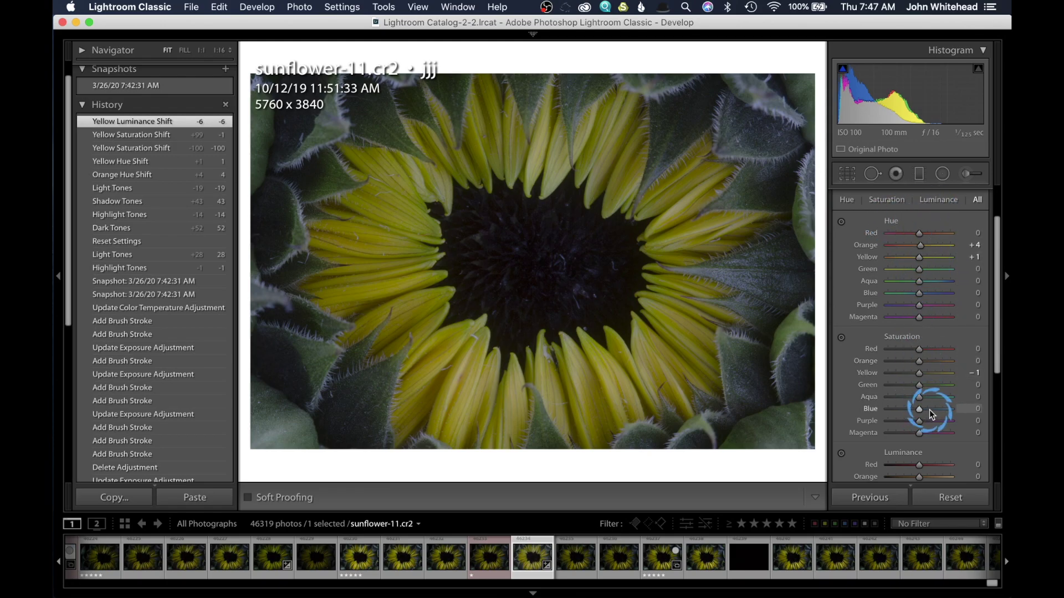
{"action": "left_click", "coordinate": [848, 202]}
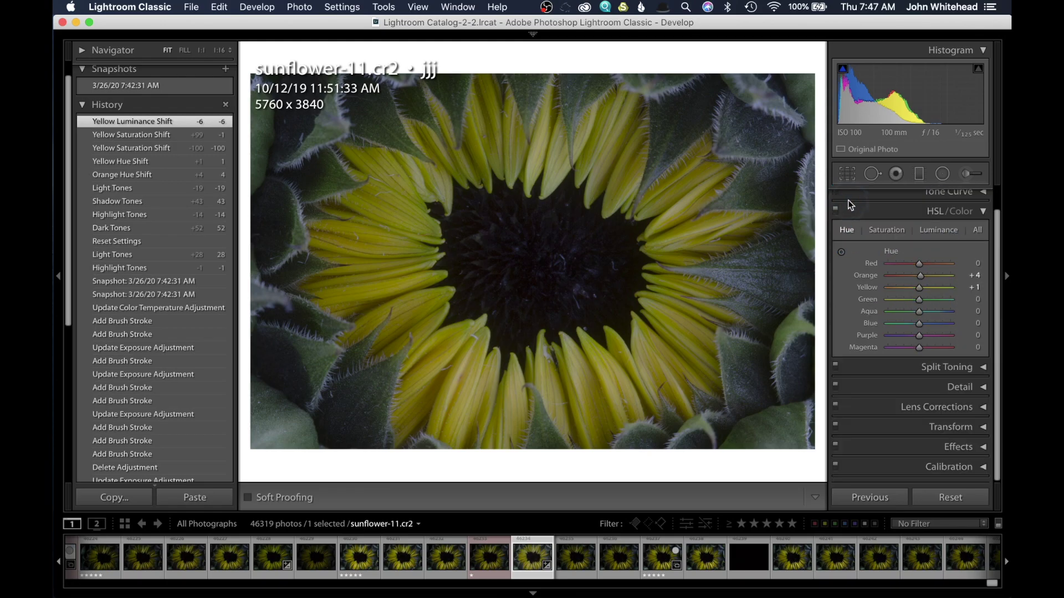
{"action": "left_click", "coordinate": [935, 240]}
{"action": "left_click", "coordinate": [972, 231]}
{"action": "left_click", "coordinate": [950, 313]}
{"action": "left_click", "coordinate": [908, 359]}
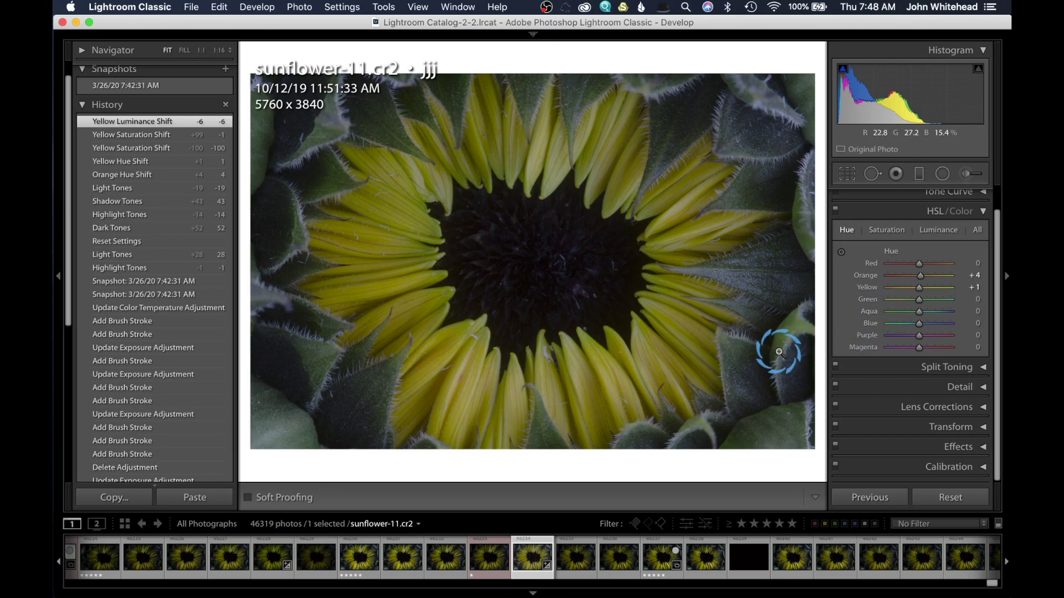
{"action": "left_click", "coordinate": [983, 212]}
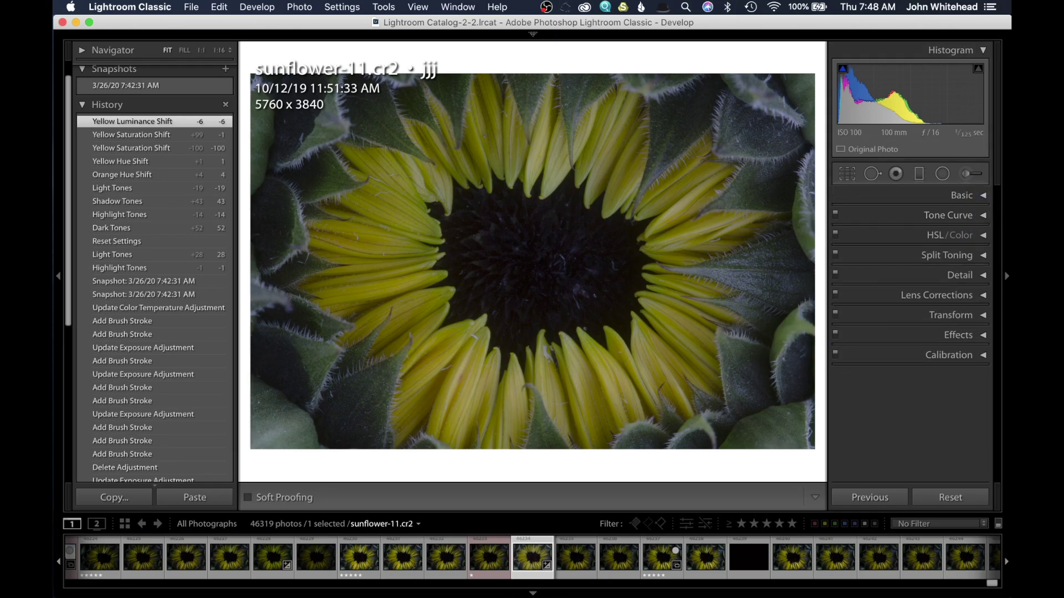
Expand Split Toning and give the highlights saturation +46 at hue 0
{"action": "left_click", "coordinate": [982, 254]}
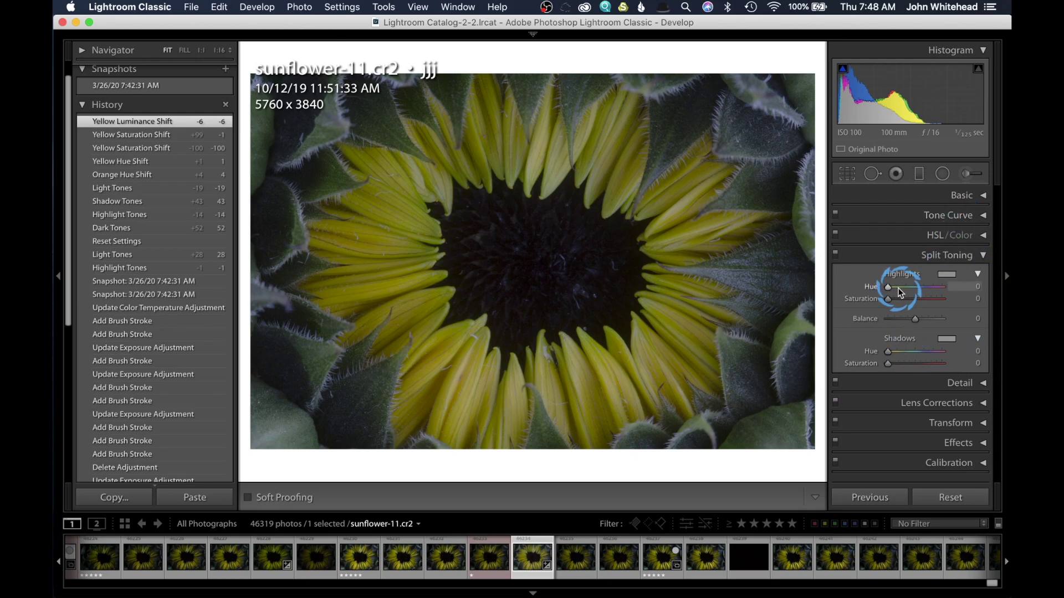
{"action": "left_click_drag", "start_coordinate": [887, 293], "coordinate": [914, 307]}
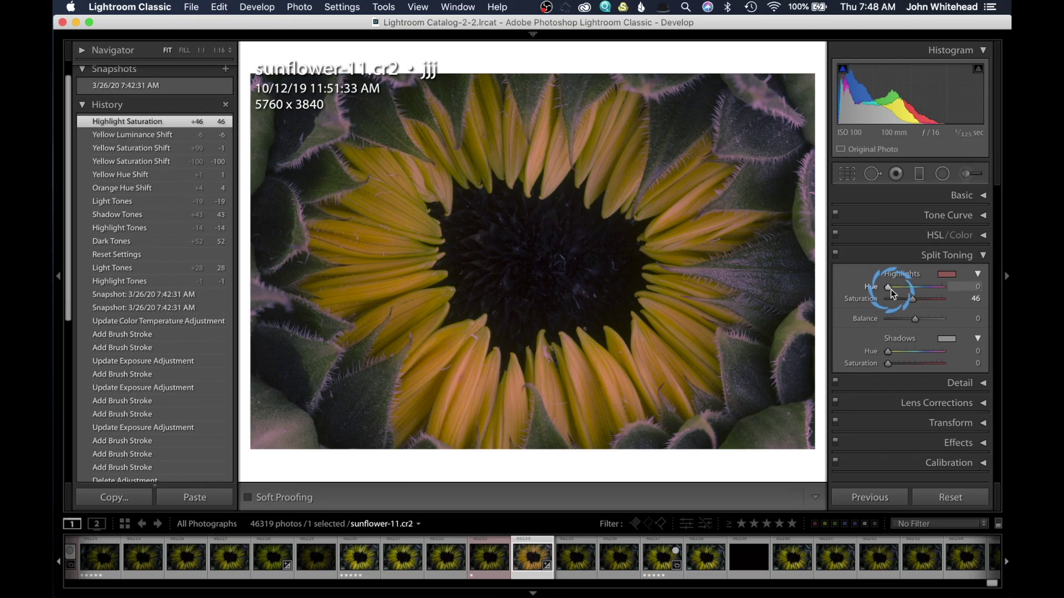
Preview several highlight tint hues, including 119, and reset highlight saturation to 0
{"action": "mouse_move", "coordinate": [889, 293]}
{"action": "left_mouse_down"}
{"action": "mouse_move", "coordinate": [919, 291]}
{"action": "mouse_move", "coordinate": [892, 287]}
{"action": "mouse_move", "coordinate": [905, 291]}
{"action": "left_mouse_up"}
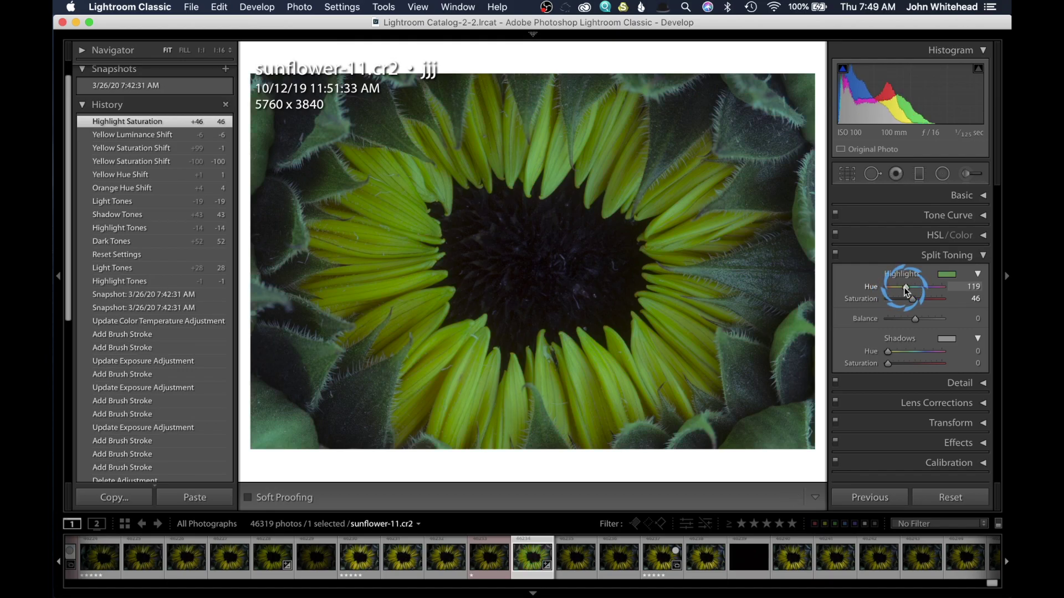
{"action": "left_click_drag", "start_coordinate": [905, 291], "coordinate": [876, 289]}
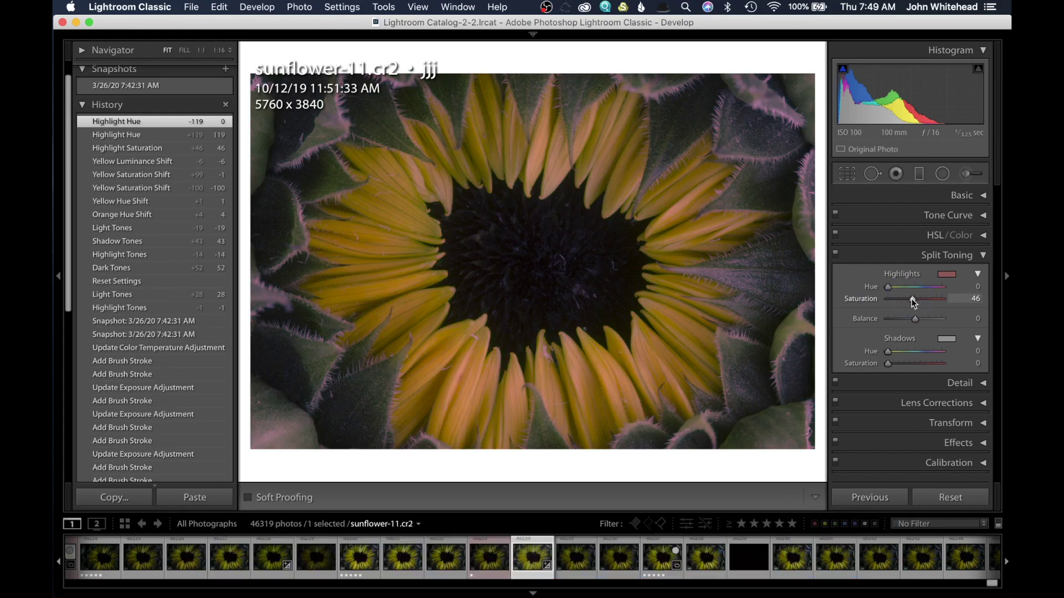
{"action": "double_click", "coordinate": [912, 300]}
{"action": "mouse_move", "coordinate": [887, 287]}
{"action": "left_mouse_down"}
{"action": "mouse_move", "coordinate": [937, 285]}
{"action": "mouse_move", "coordinate": [867, 293]}
{"action": "mouse_move", "coordinate": [903, 290]}
{"action": "left_mouse_up"}
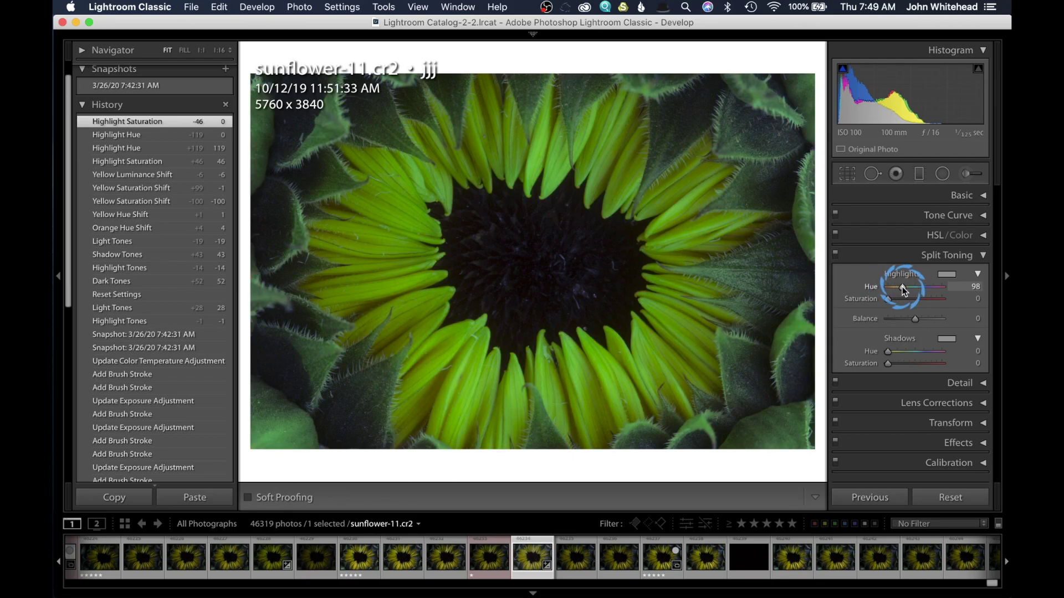
{"action": "mouse_move", "coordinate": [902, 287]}
{"action": "left_mouse_down"}
{"action": "mouse_move", "coordinate": [936, 287]}
{"action": "mouse_move", "coordinate": [889, 297]}
{"action": "left_mouse_up"}
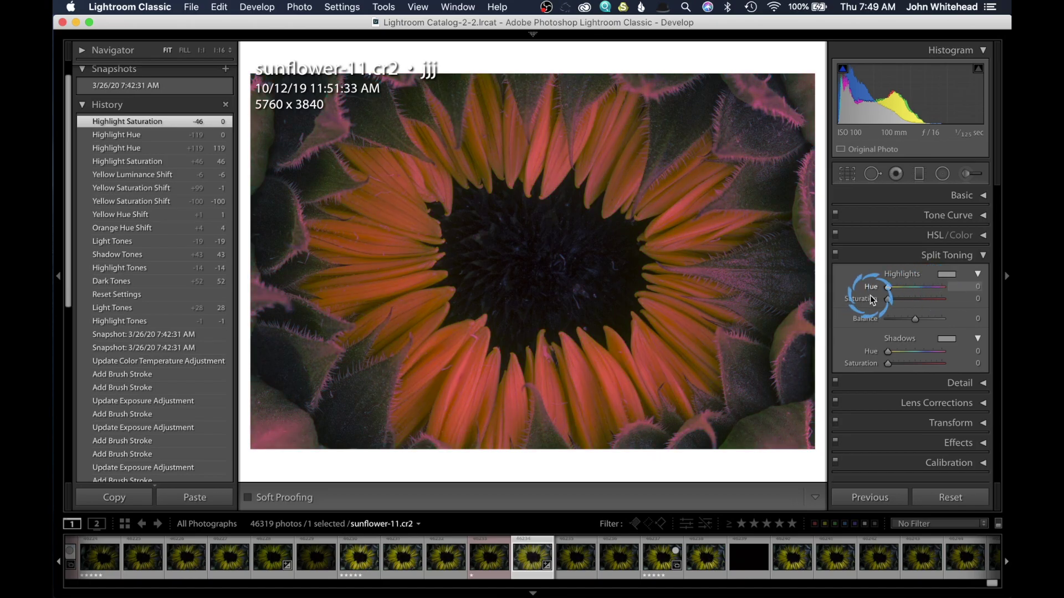
Set the highlight tint to hue 360 with saturation 28
{"action": "left_click", "coordinate": [896, 291]}
{"action": "left_click", "coordinate": [926, 291]}
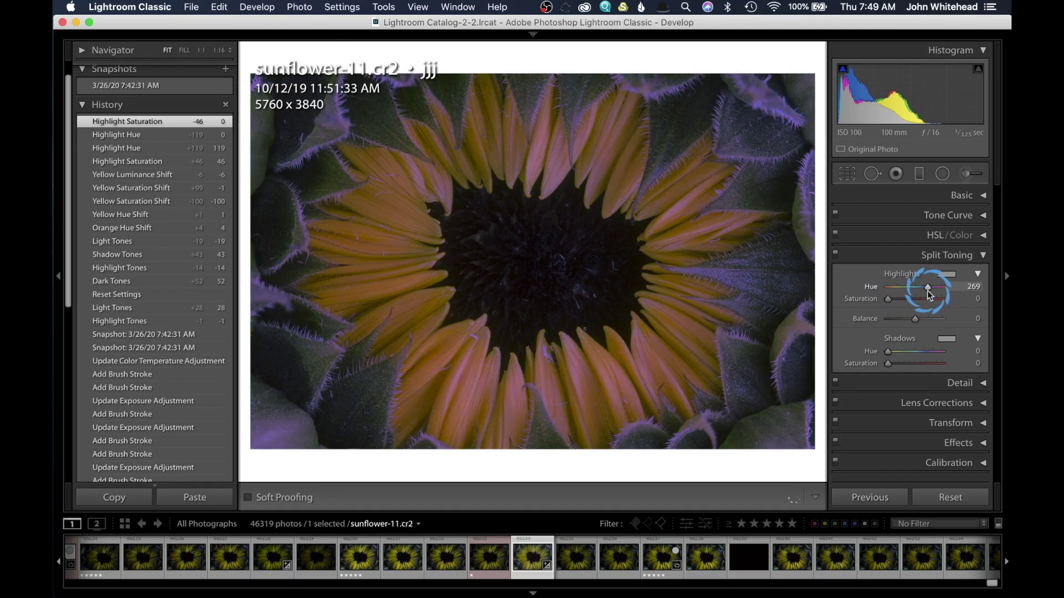
{"action": "left_click", "coordinate": [936, 290]}
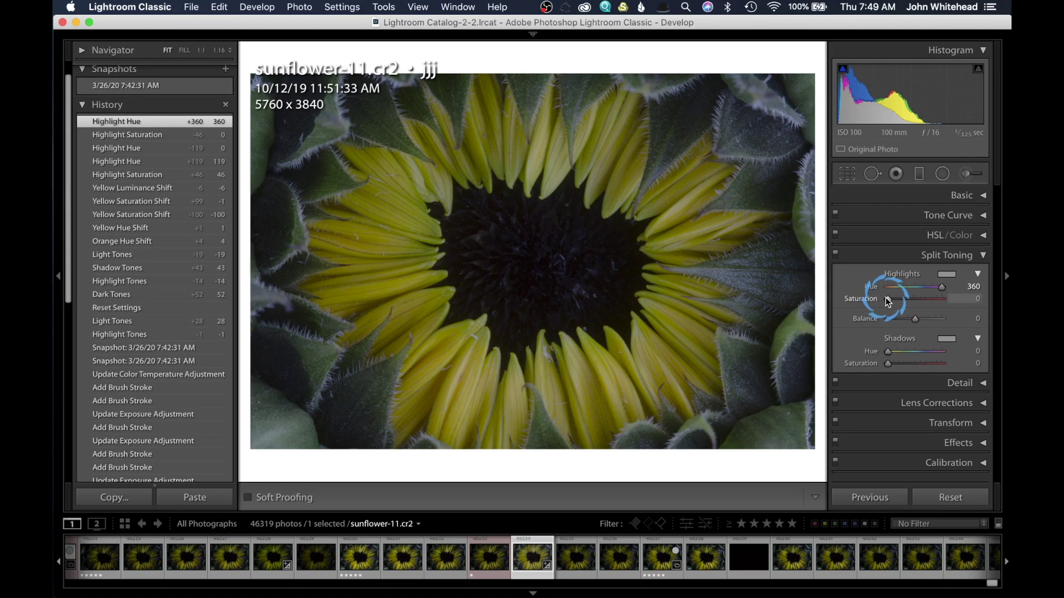
{"action": "left_click_drag", "start_coordinate": [888, 302], "coordinate": [906, 302]}
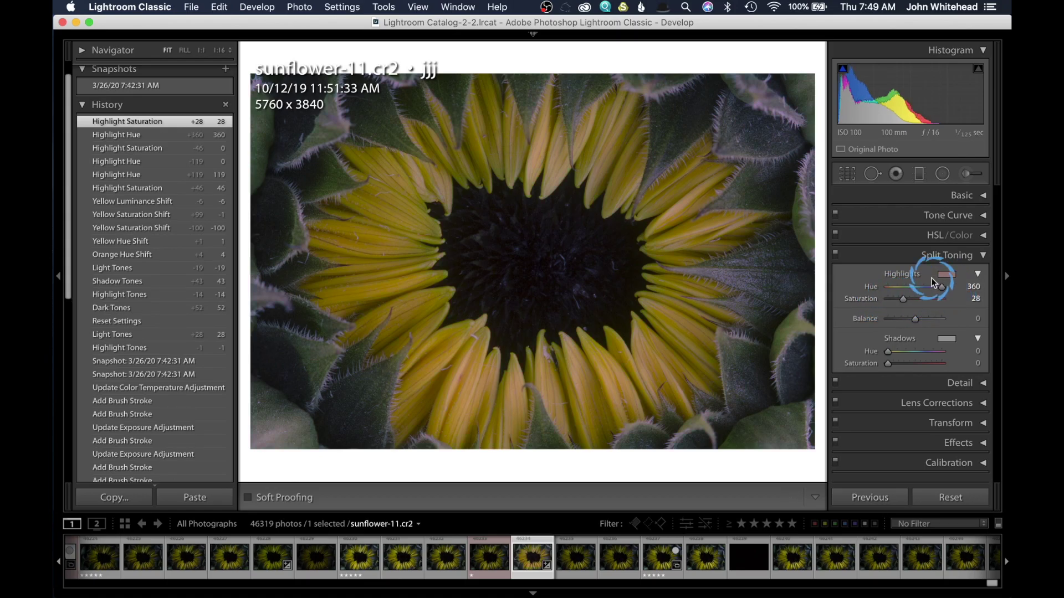
{"action": "left_click", "coordinate": [945, 340]}
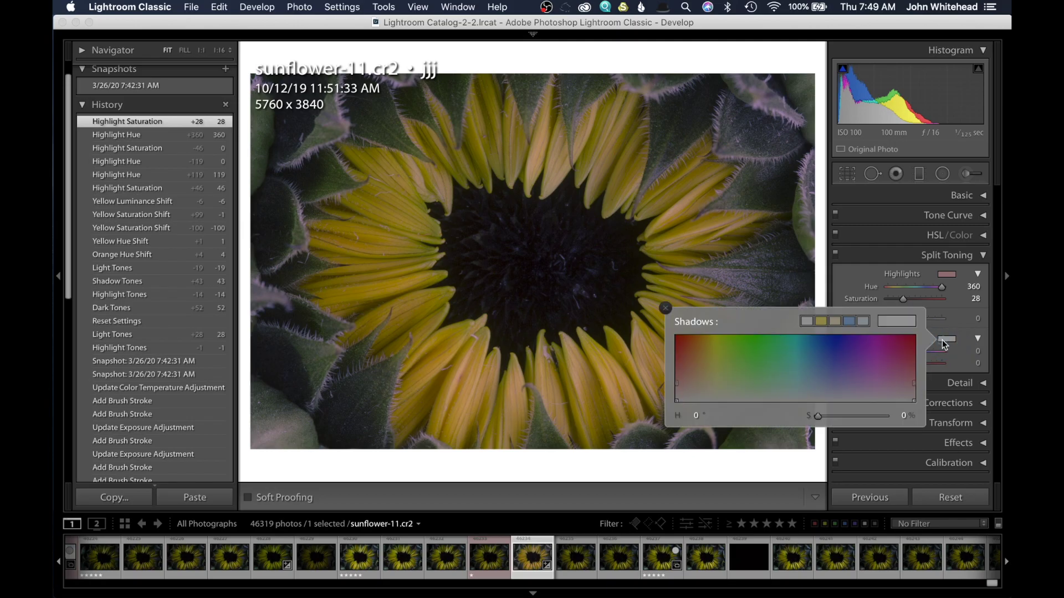
Pick a blue shadow tint at hue 225, saturation 68, and check the highlight colour
{"action": "left_click", "coordinate": [821, 346]}
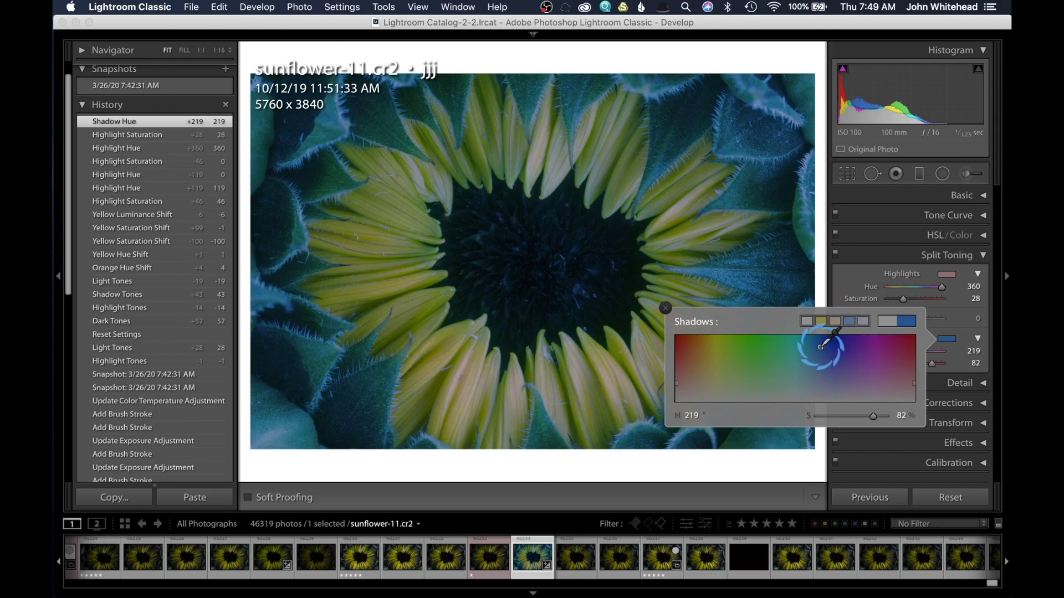
{"action": "left_click", "coordinate": [826, 355]}
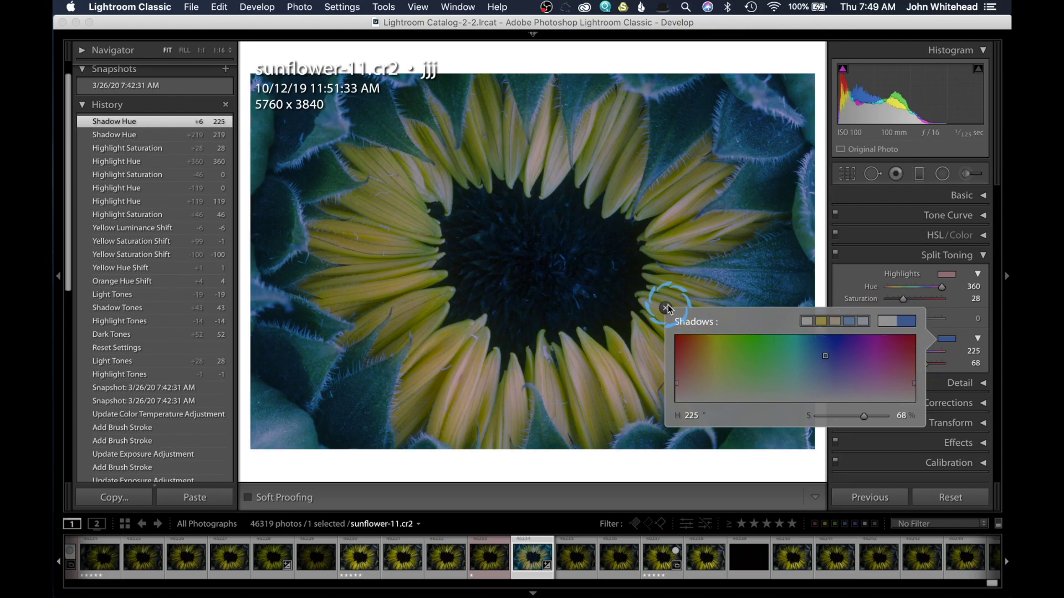
{"action": "left_click", "coordinate": [665, 308]}
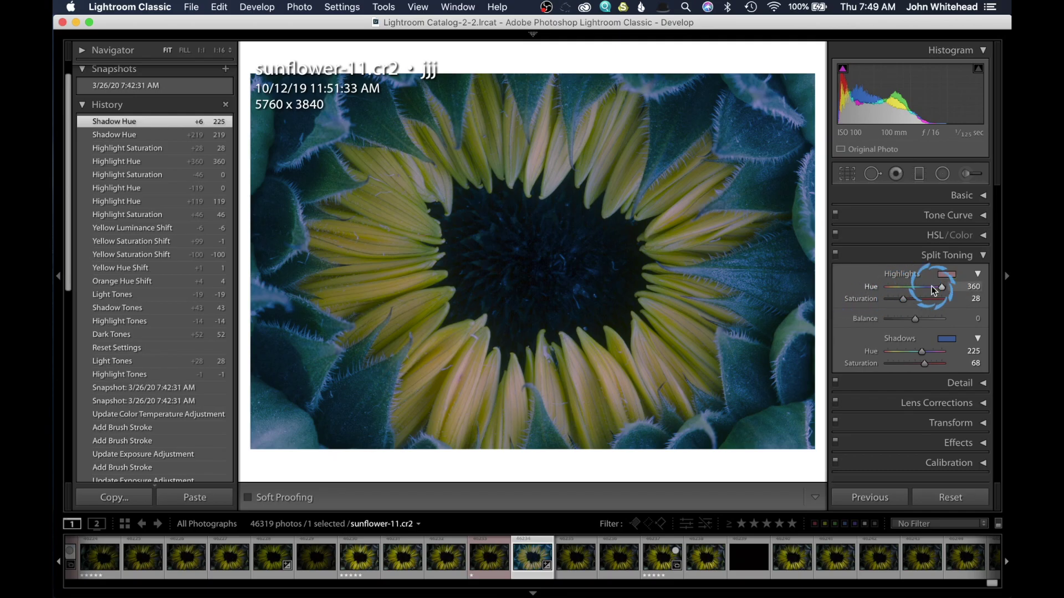
{"action": "left_click", "coordinate": [946, 274]}
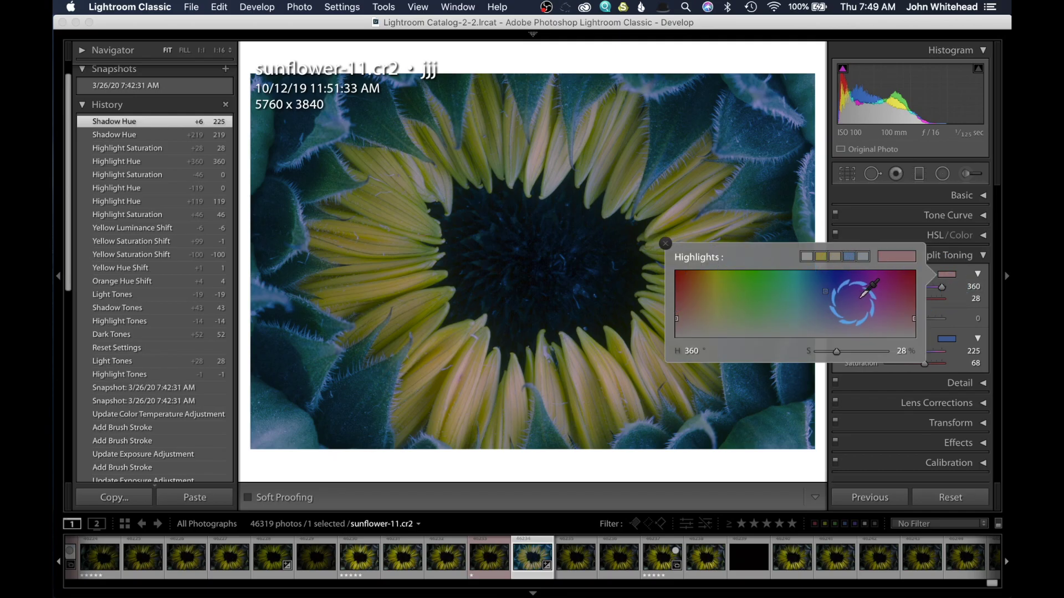
{"action": "left_click", "coordinate": [665, 243]}
{"action": "left_click", "coordinate": [949, 339]}
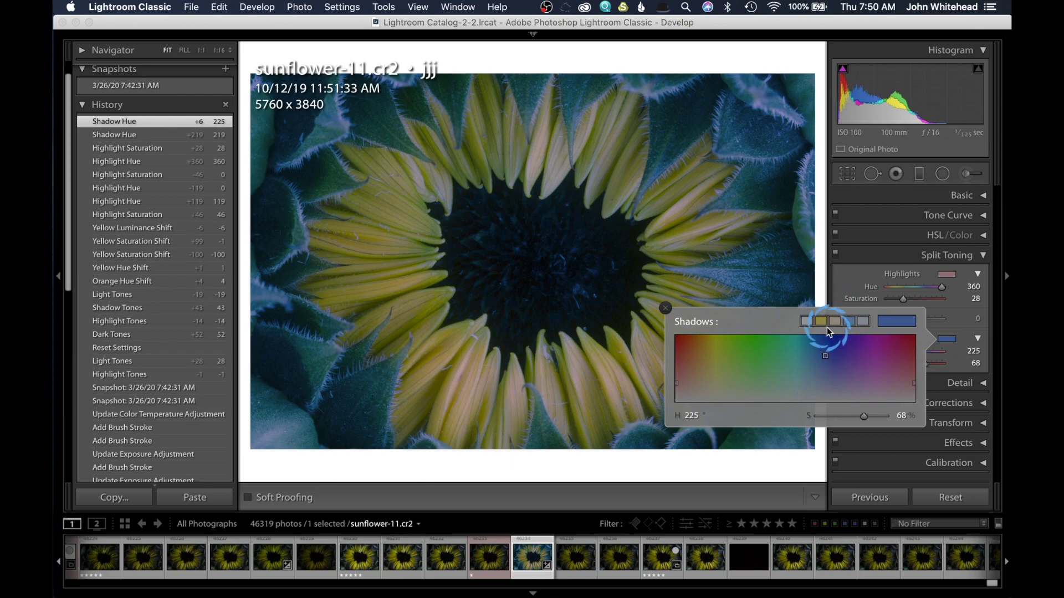
Lower shadow tint saturation to 41 and compare the earlier and latest History states
{"action": "left_click", "coordinate": [668, 308]}
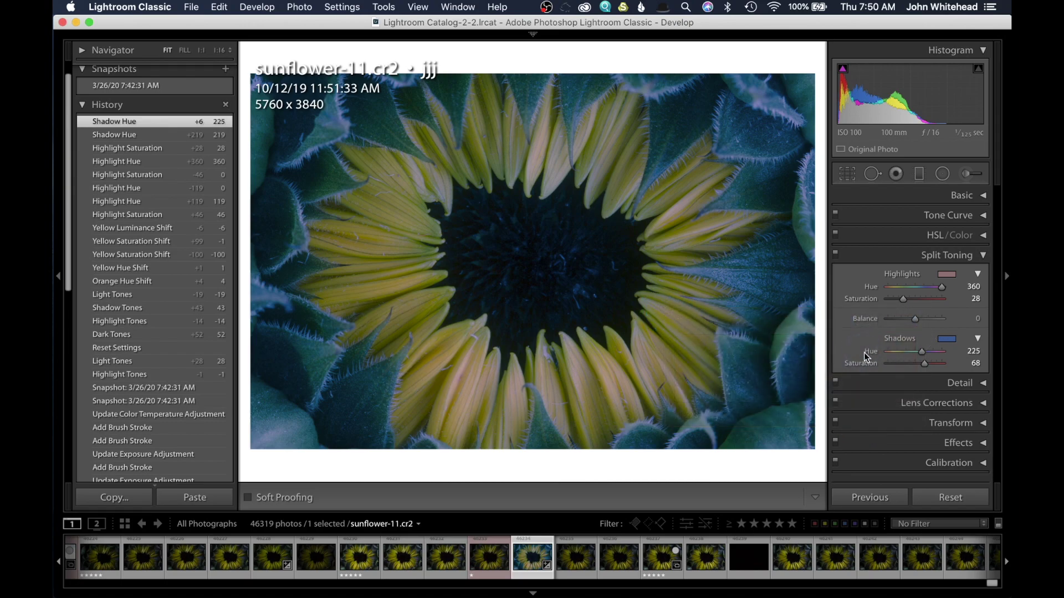
{"action": "left_click_drag", "start_coordinate": [920, 364], "coordinate": [906, 367]}
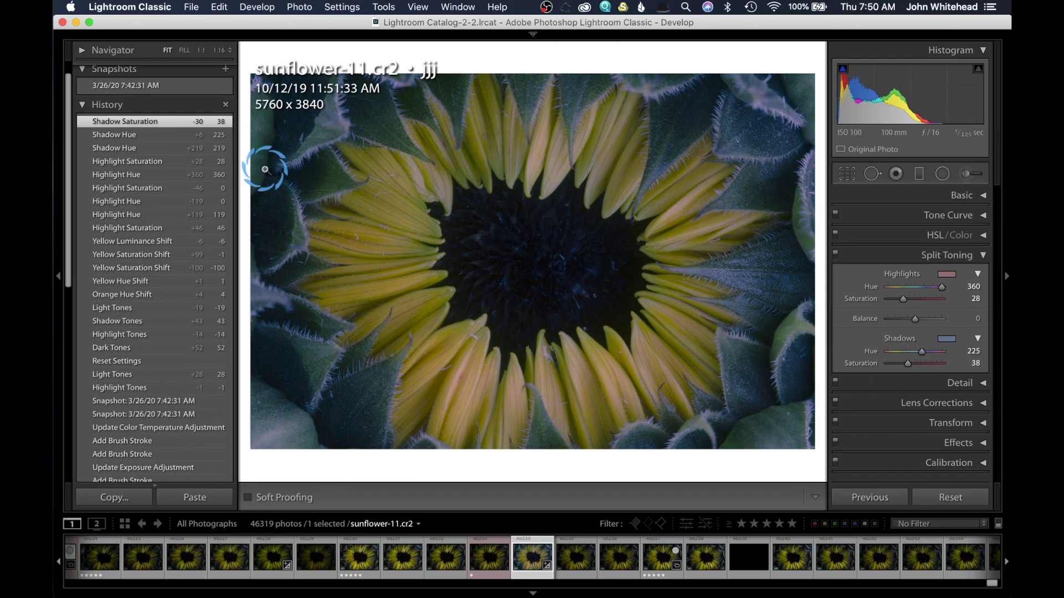
{"action": "left_click", "coordinate": [143, 244]}
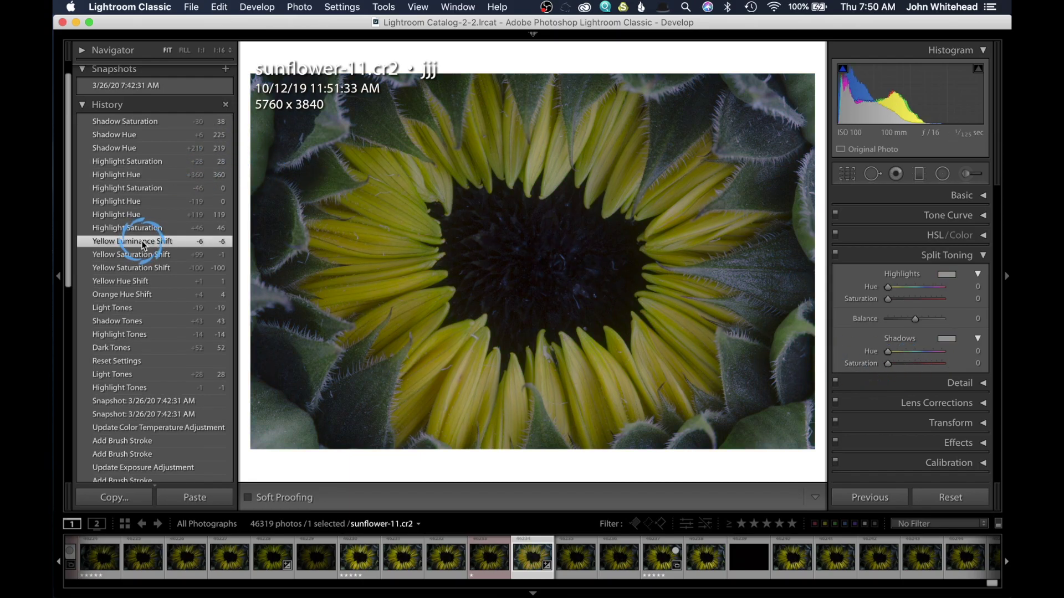
{"action": "left_click", "coordinate": [135, 126]}
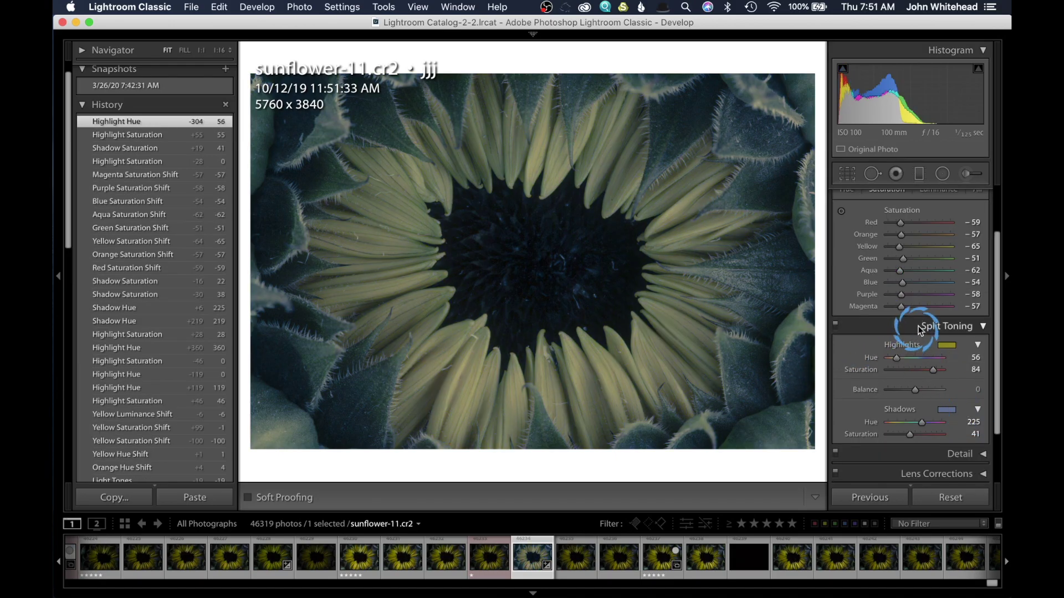
{"action": "key", "text": "alt"}
Clear the highlight and shadow split toning and zero red through blue saturation
{"action": "left_click", "coordinate": [917, 352], "text": "alt"}
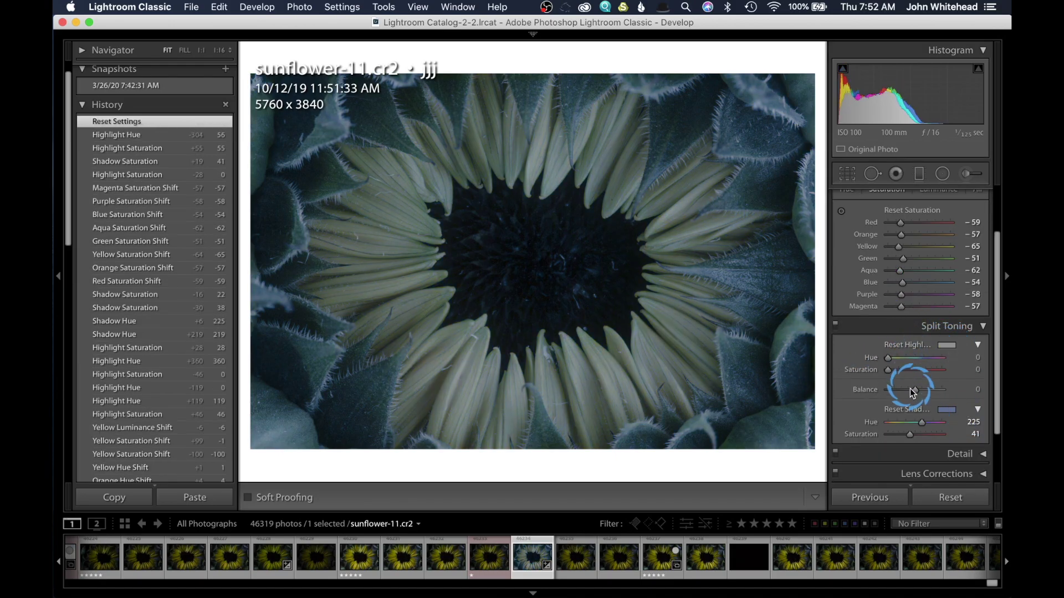
{"action": "left_click", "coordinate": [912, 409], "text": "alt"}
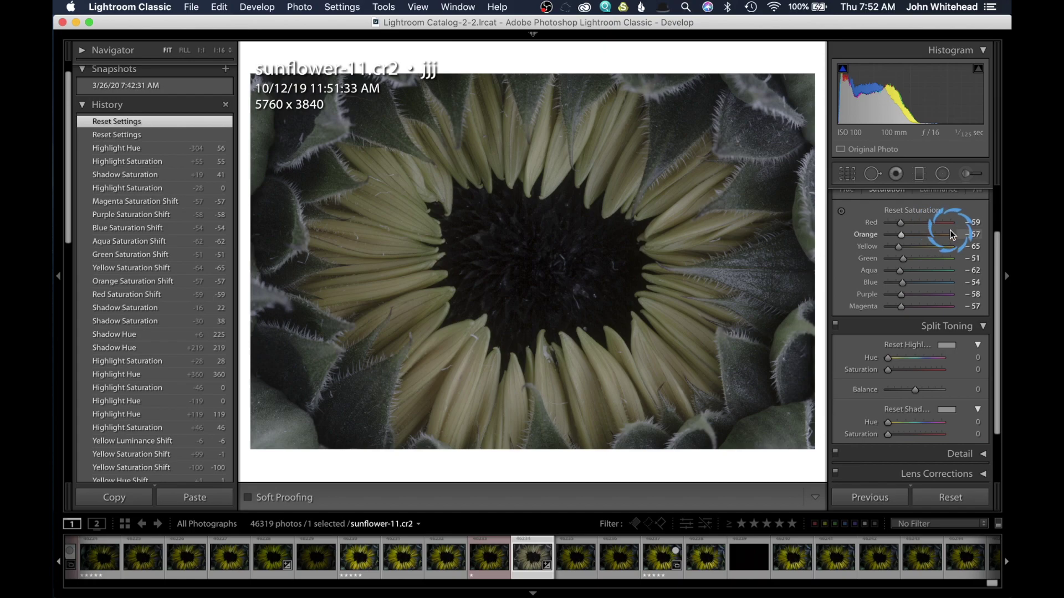
{"action": "double_click", "coordinate": [873, 223]}
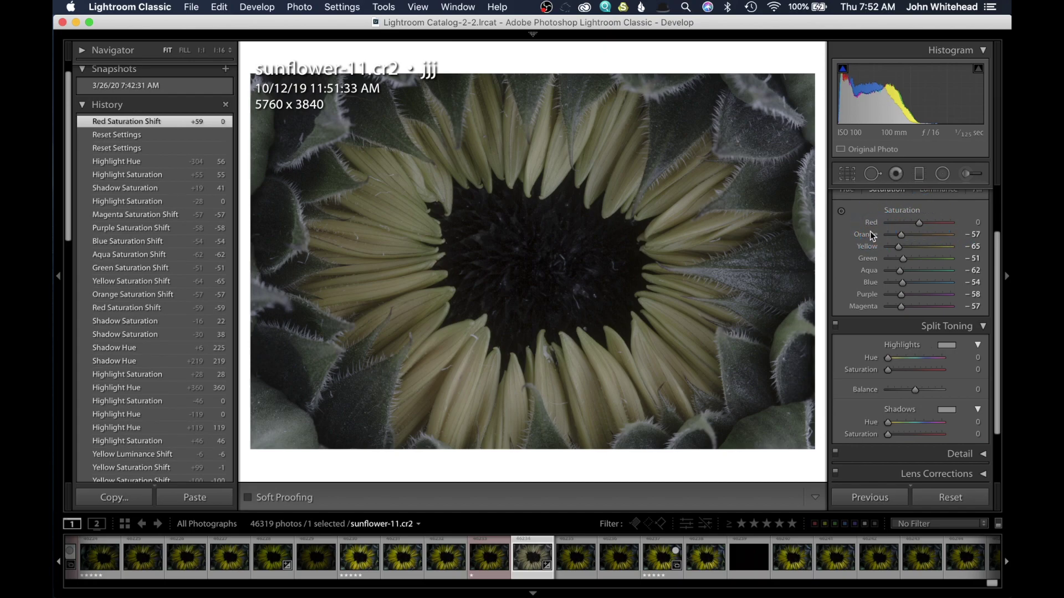
{"action": "double_click", "coordinate": [867, 235]}
{"action": "double_click", "coordinate": [871, 247]}
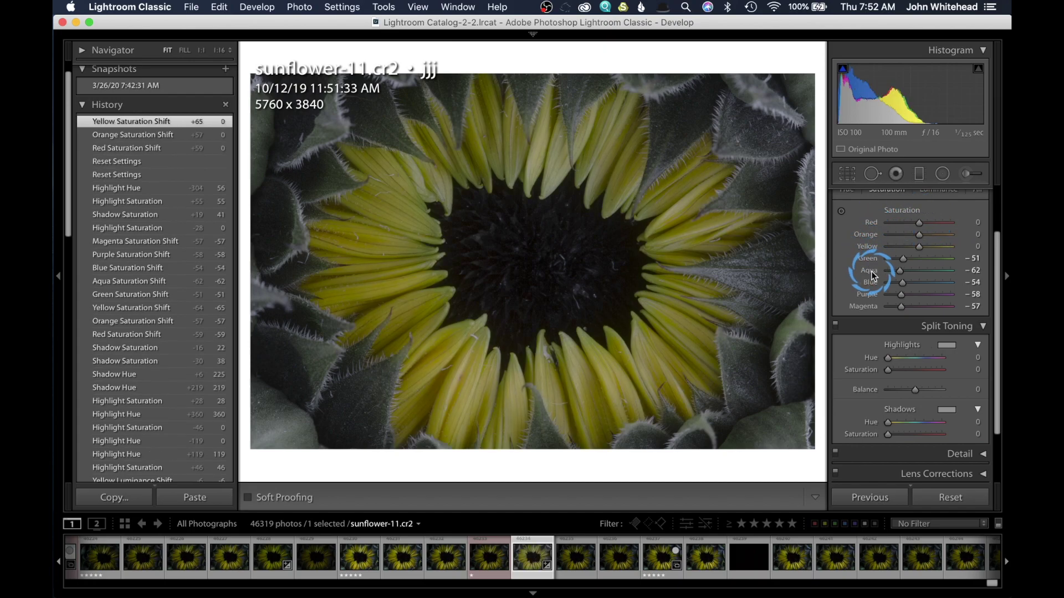
{"action": "left_click", "coordinate": [868, 259]}
{"action": "double_click", "coordinate": [869, 271]}
{"action": "double_click", "coordinate": [875, 284]}
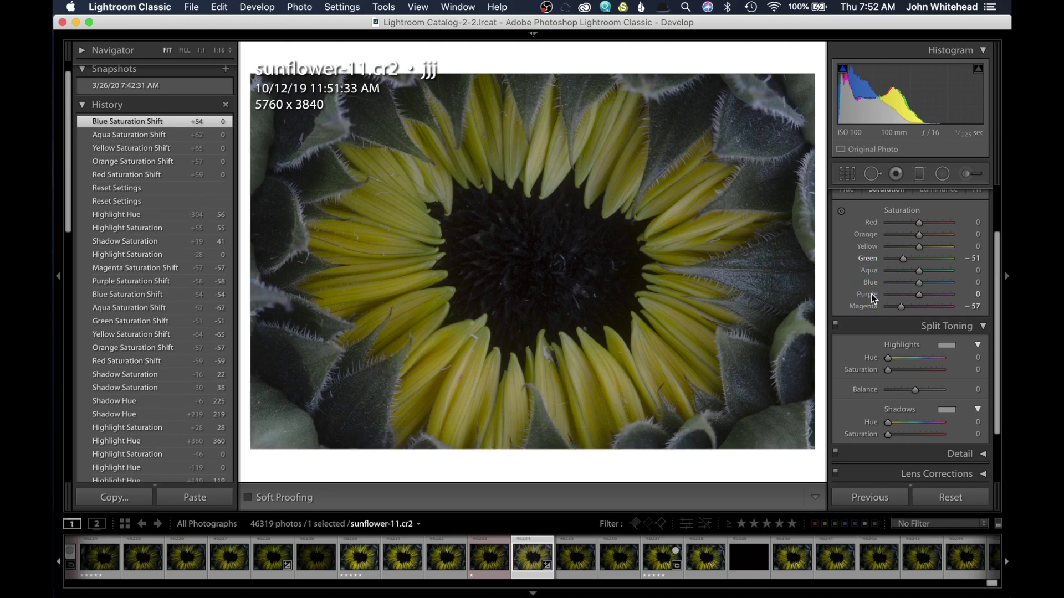
Zero purple, magenta and green saturation, then test orange at -100 and aqua at -82
{"action": "double_click", "coordinate": [873, 295]}
{"action": "double_click", "coordinate": [871, 308]}
{"action": "double_click", "coordinate": [867, 259]}
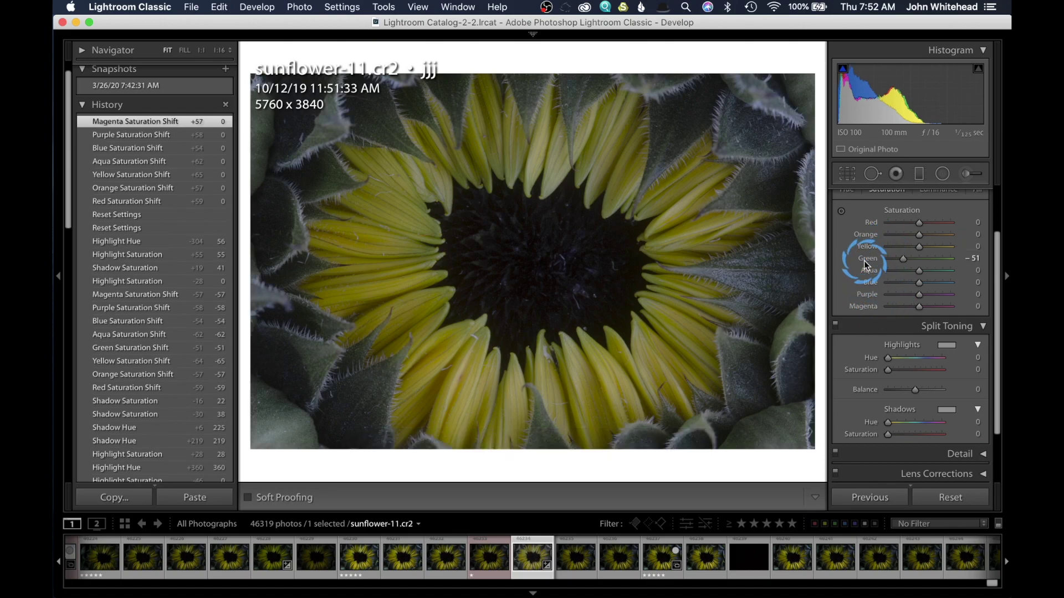
{"action": "double_click", "coordinate": [884, 236]}
{"action": "left_click_drag", "start_coordinate": [919, 235], "coordinate": [888, 235]}
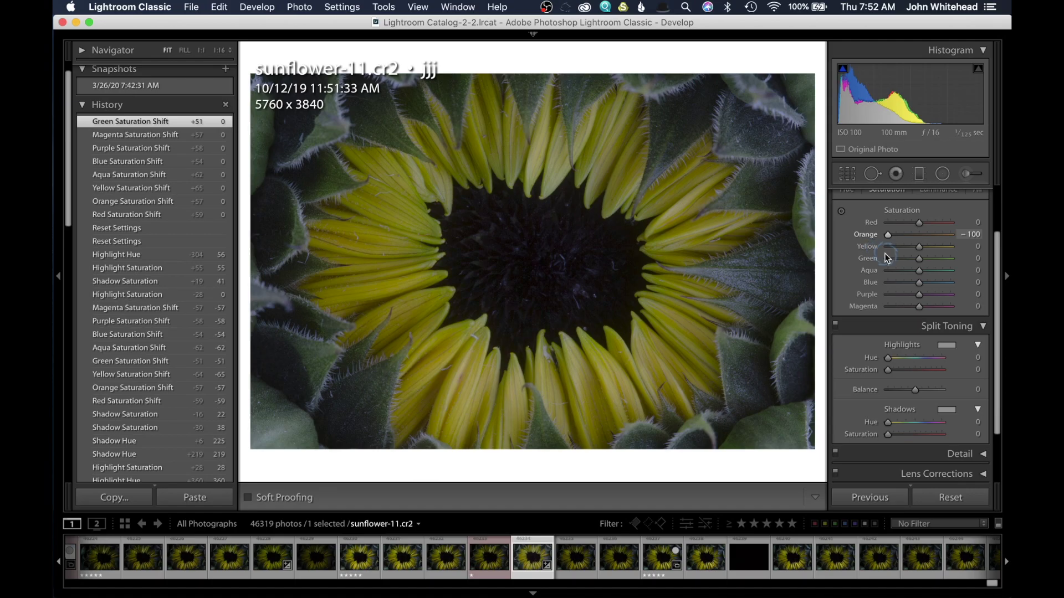
{"action": "left_click_drag", "start_coordinate": [919, 271], "coordinate": [893, 271]}
Reset every HSL saturation slider to 0 at once and collapse the colour sections
{"action": "double_click", "coordinate": [898, 211]}
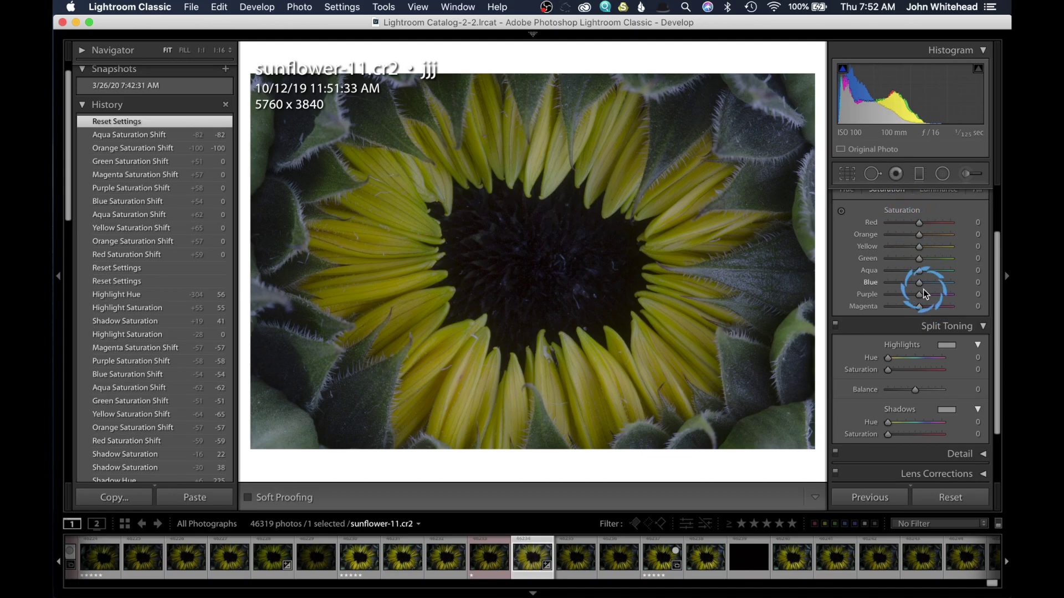
{"action": "left_click", "coordinate": [920, 306]}
{"action": "left_click", "coordinate": [966, 274]}
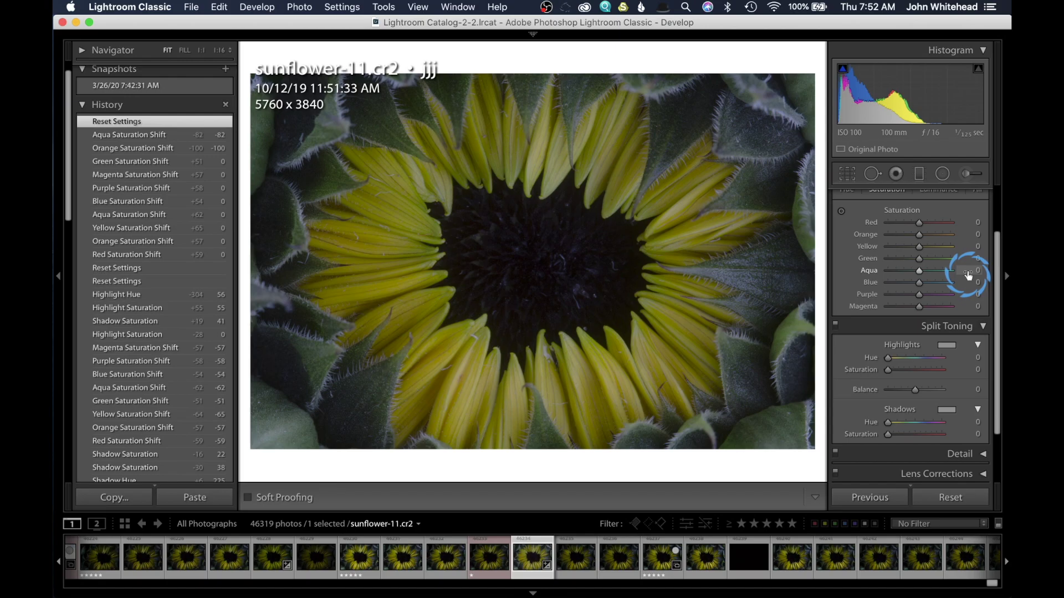
{"action": "left_click", "coordinate": [978, 209], "text": "alt"}
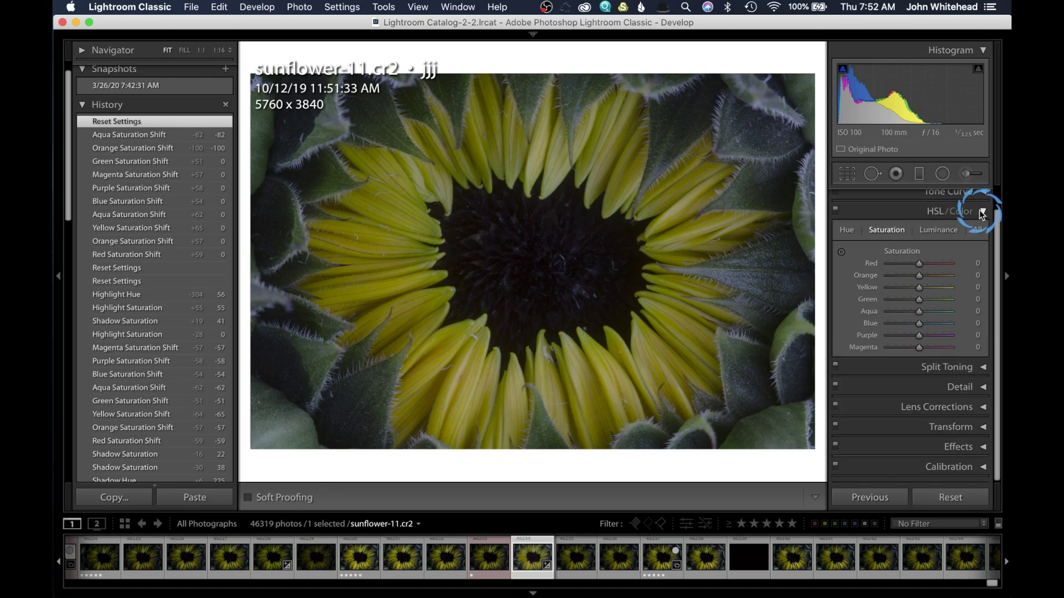
Expand the Detail panel and raise the sharpening amount to 45
{"action": "left_click", "coordinate": [979, 210]}
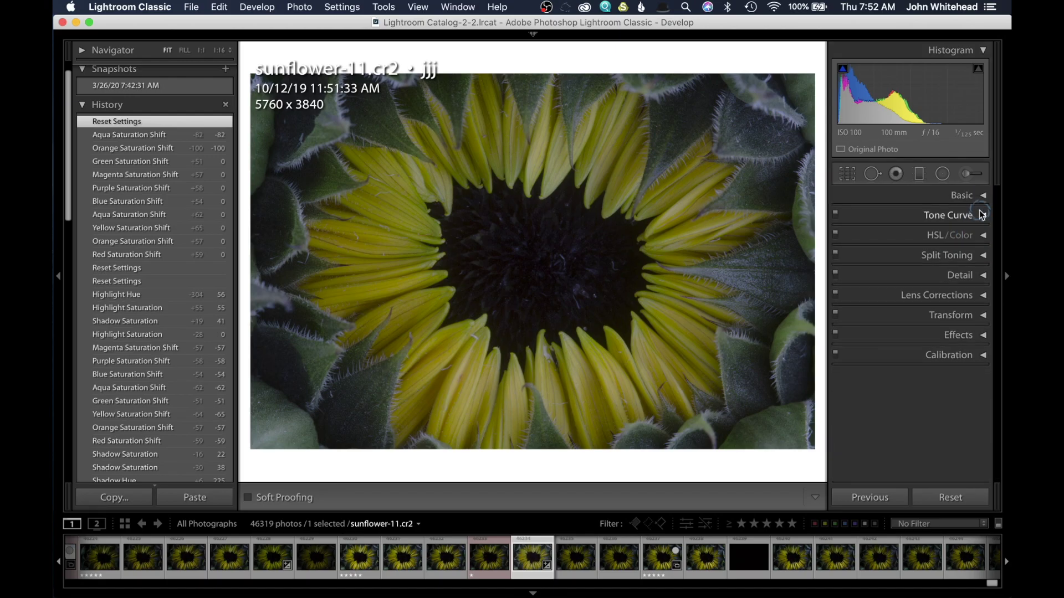
{"action": "left_click", "coordinate": [985, 276]}
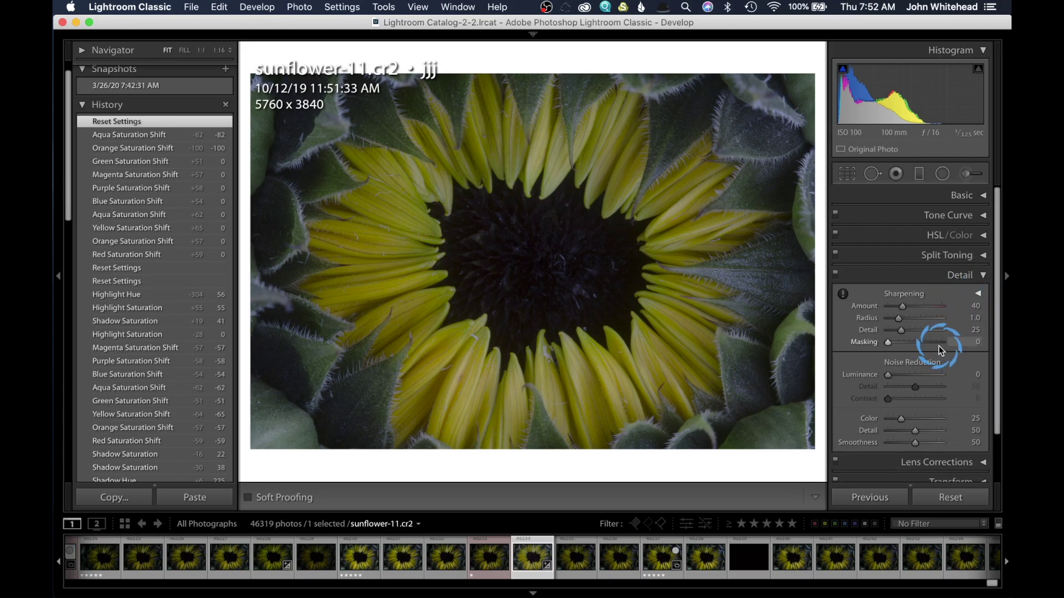
{"action": "left_click", "coordinate": [961, 372]}
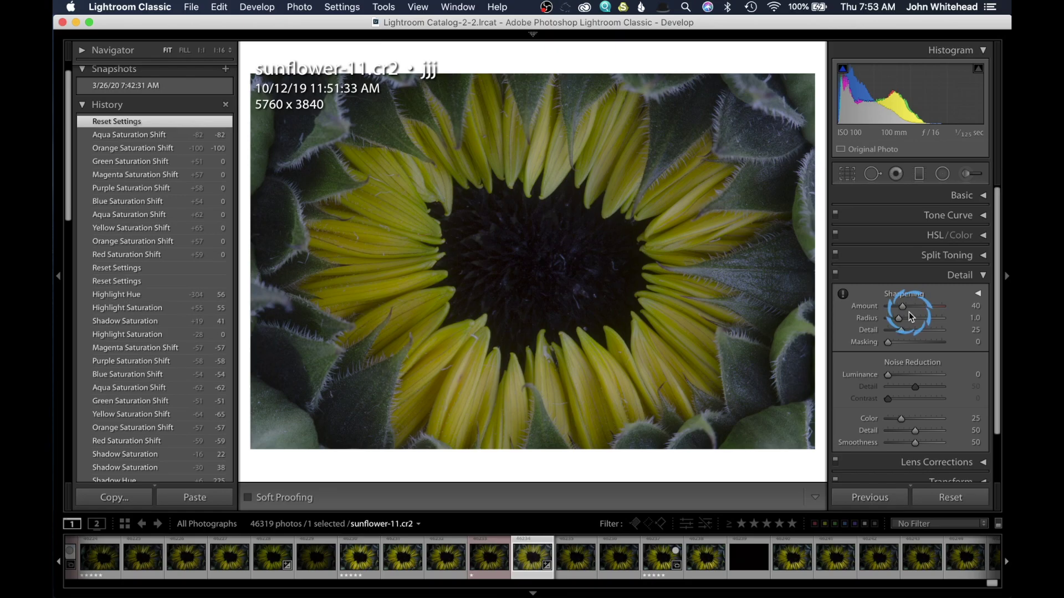
{"action": "mouse_move", "coordinate": [898, 312]}
{"action": "left_mouse_down"}
{"action": "mouse_move", "coordinate": [928, 305]}
{"action": "mouse_move", "coordinate": [900, 310]}
{"action": "left_mouse_up"}
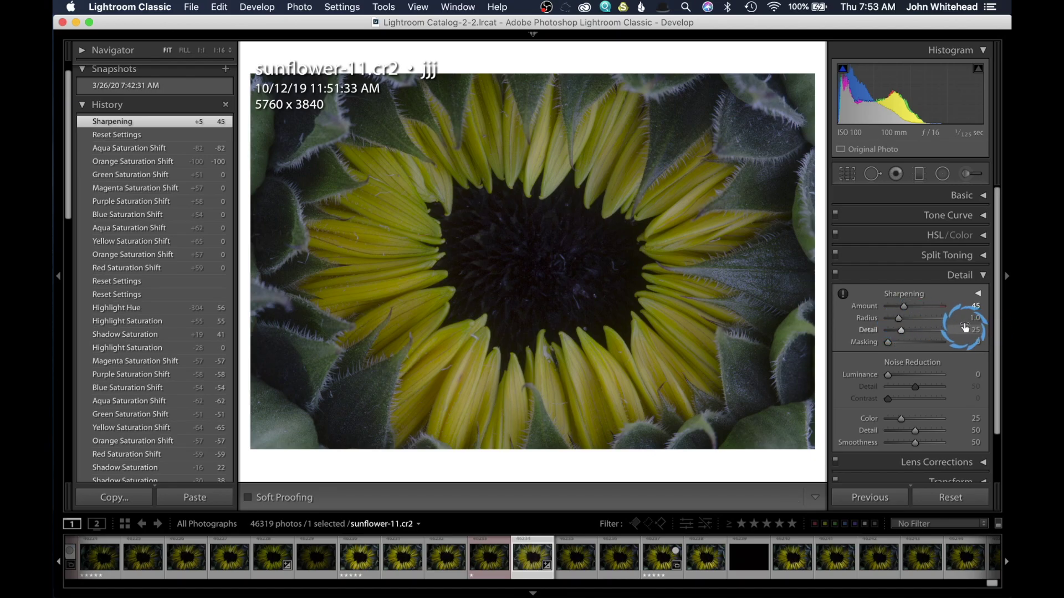
{"action": "left_click", "coordinate": [913, 357]}
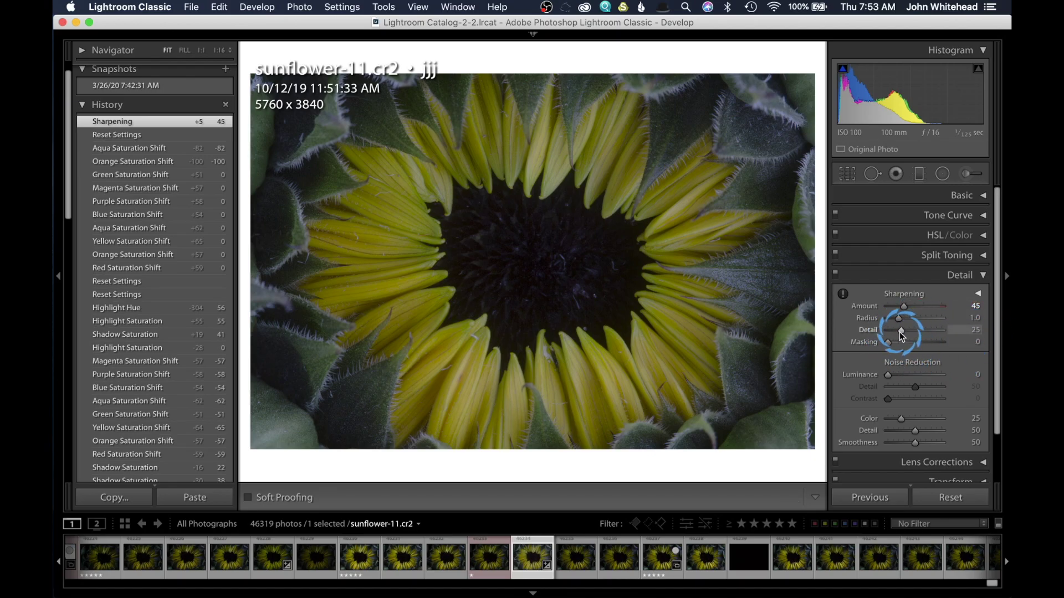
Set sharpening masking to 75 while previewing the edge mask, then amount to 58
{"action": "left_click_drag", "start_coordinate": [891, 346], "coordinate": [915, 346]}
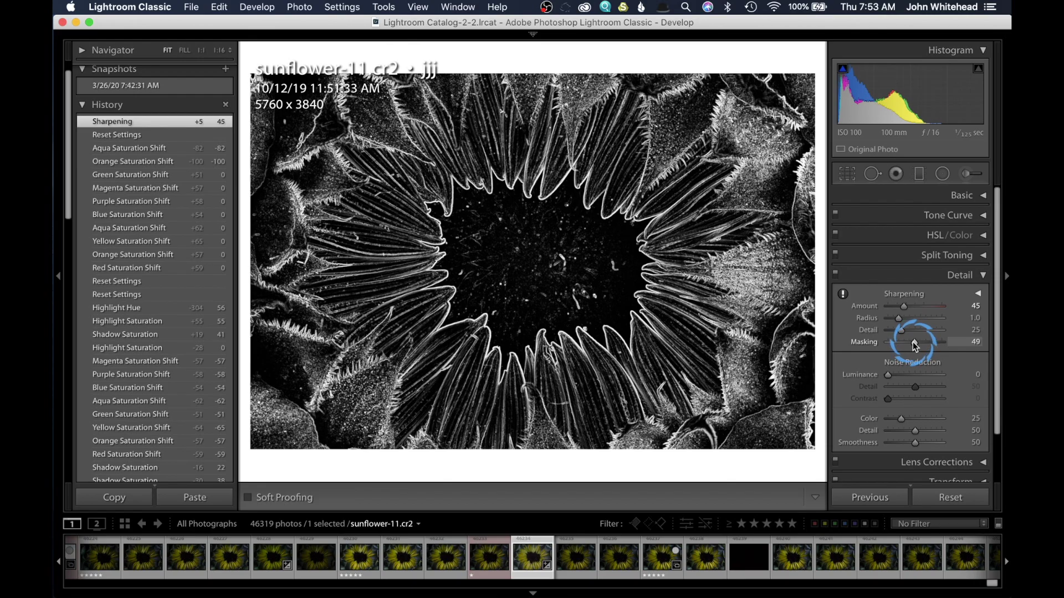
{"action": "left_click_drag", "start_coordinate": [912, 341], "coordinate": [912, 342]}
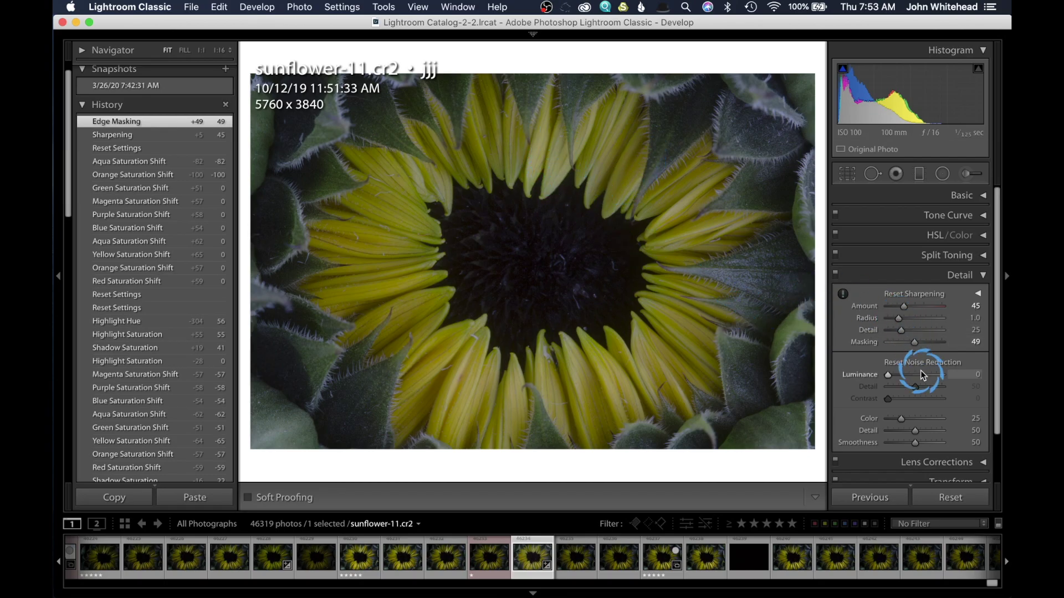
{"action": "mouse_move", "coordinate": [915, 344]}
{"action": "left_mouse_down"}
{"action": "mouse_move", "coordinate": [898, 343]}
{"action": "mouse_move", "coordinate": [926, 342]}
{"action": "left_mouse_up"}
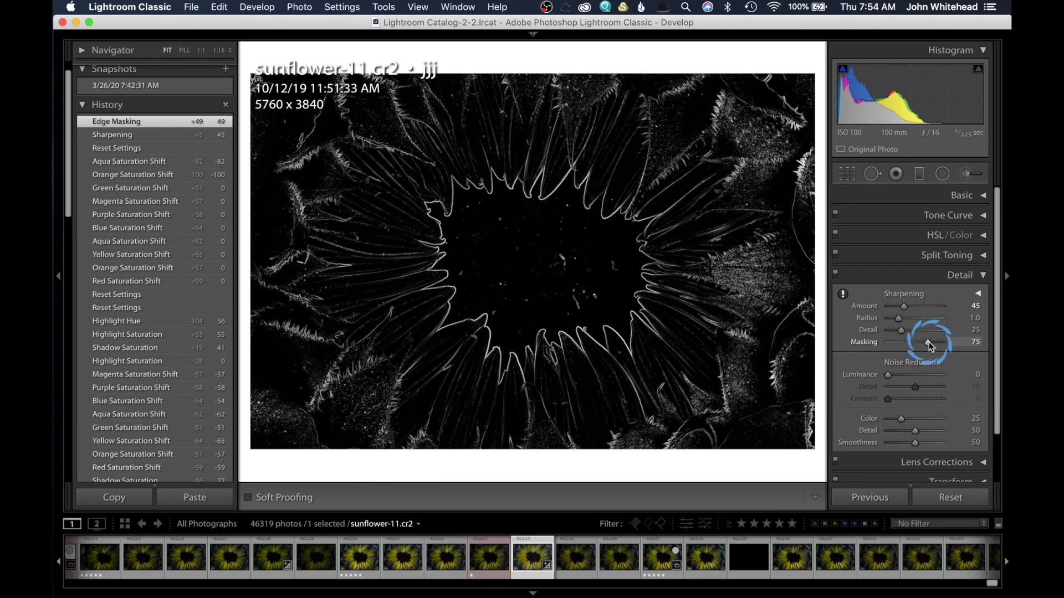
{"action": "left_click_drag", "start_coordinate": [929, 341], "coordinate": [929, 341]}
{"action": "left_click", "coordinate": [906, 284]}
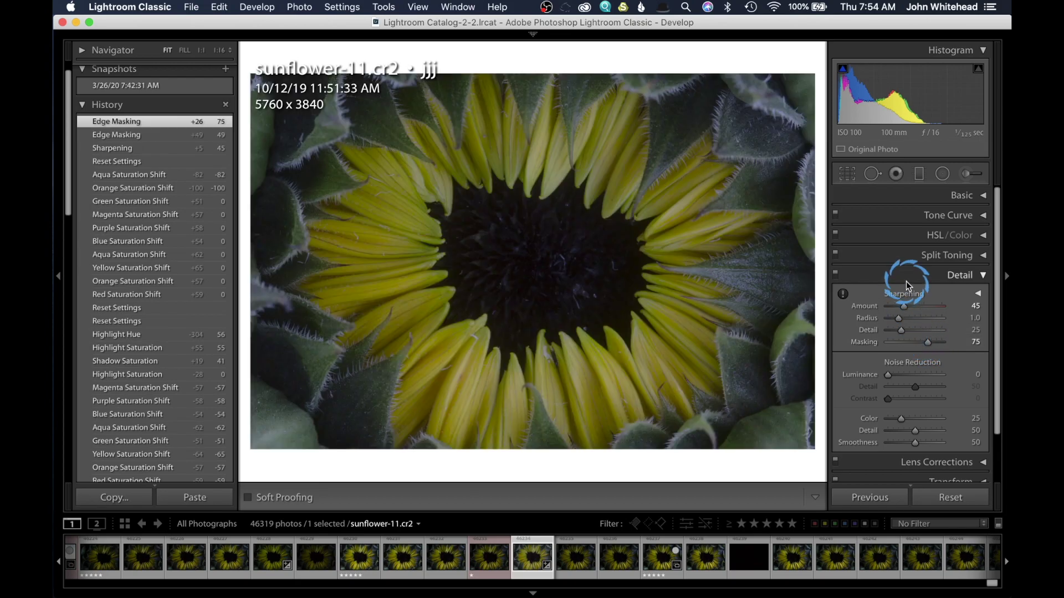
{"action": "left_click_drag", "start_coordinate": [903, 307], "coordinate": [908, 307]}
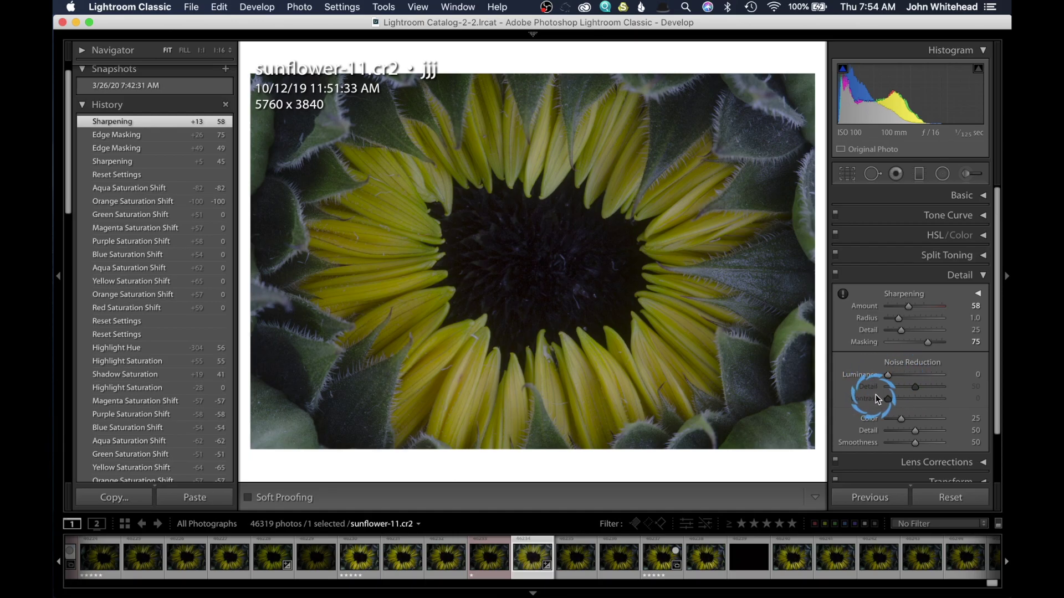
Apply luminance noise reduction of 25, reset it to 0, and collapse Detail
{"action": "mouse_move", "coordinate": [889, 380]}
{"action": "left_mouse_down"}
{"action": "mouse_move", "coordinate": [950, 375]}
{"action": "mouse_move", "coordinate": [884, 376]}
{"action": "mouse_move", "coordinate": [905, 376]}
{"action": "left_mouse_up"}
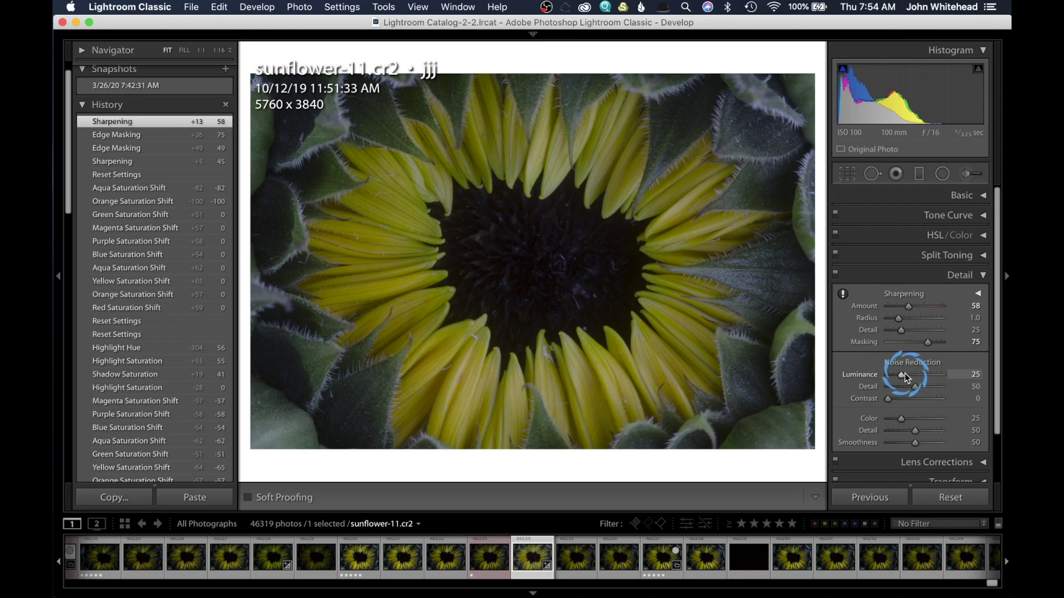
{"action": "double_click", "coordinate": [850, 374]}
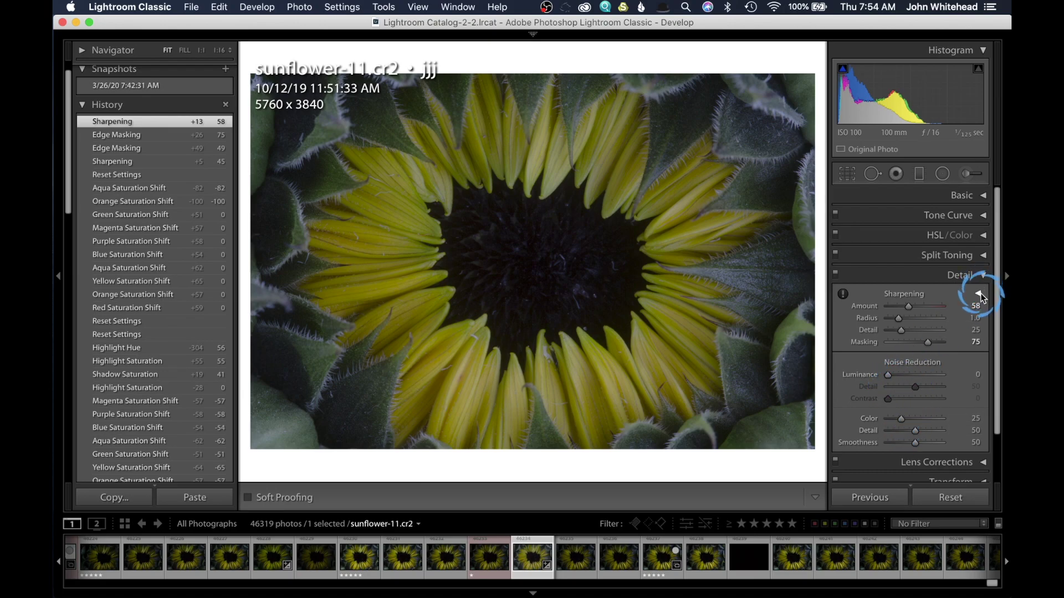
{"action": "left_click", "coordinate": [981, 275]}
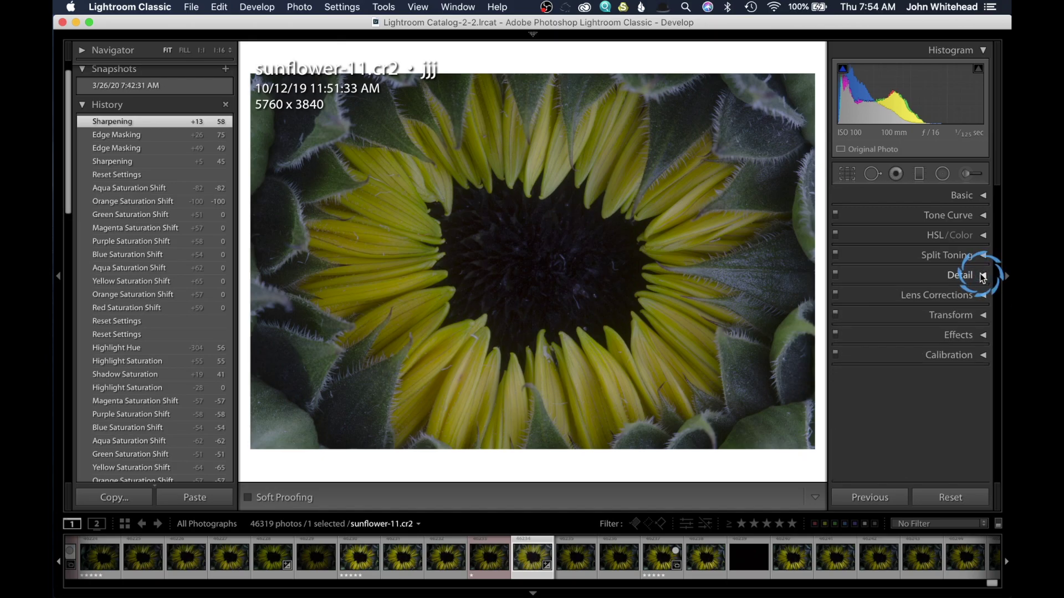
{"action": "left_click", "coordinate": [984, 295]}
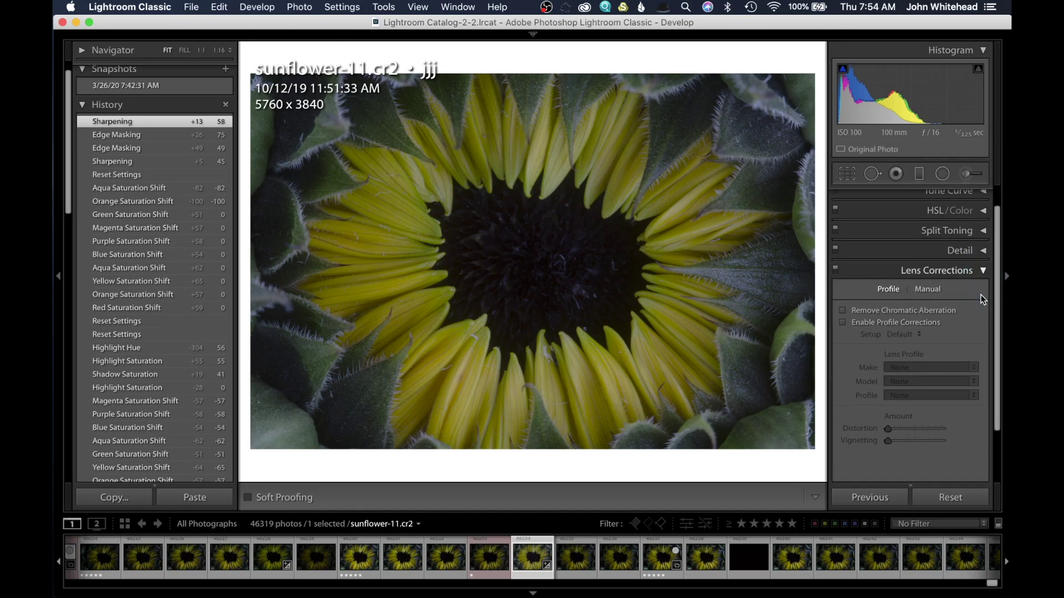
{"action": "left_click", "coordinate": [983, 299]}
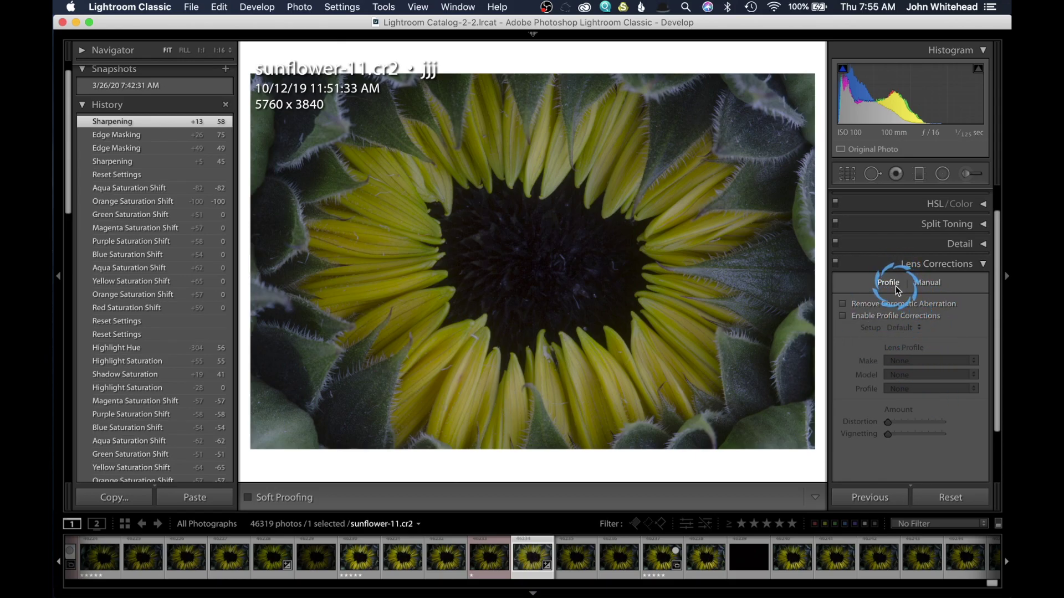
{"action": "left_click", "coordinate": [938, 283]}
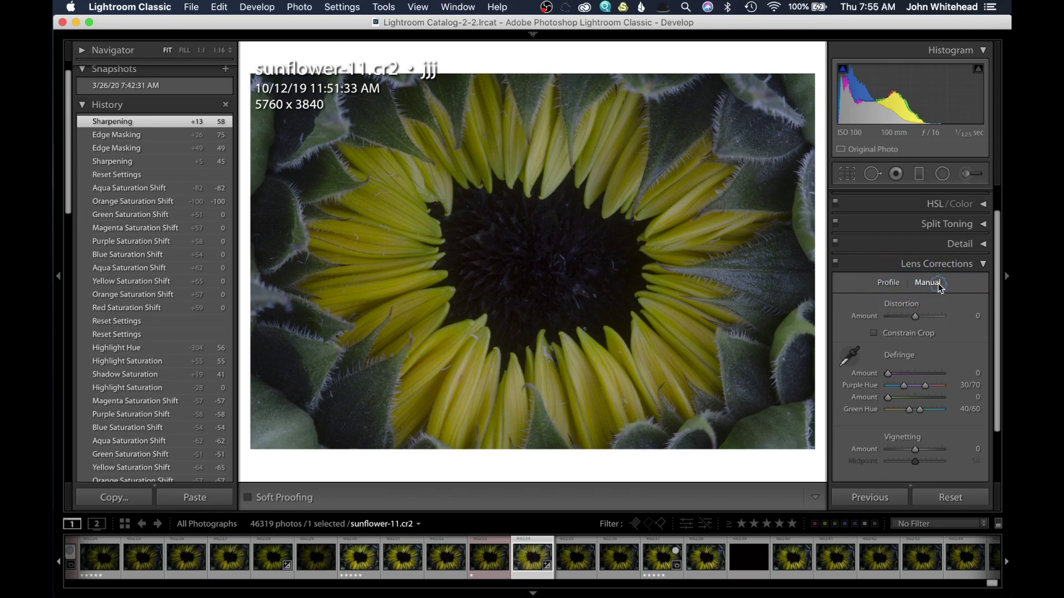
{"action": "left_click", "coordinate": [884, 284]}
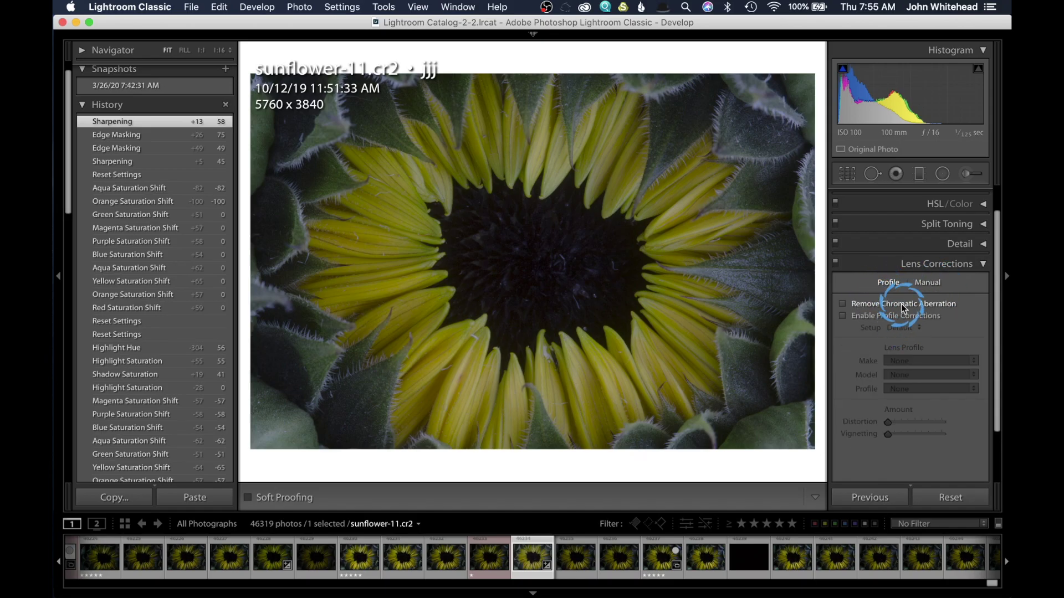
{"action": "left_click", "coordinate": [979, 264]}
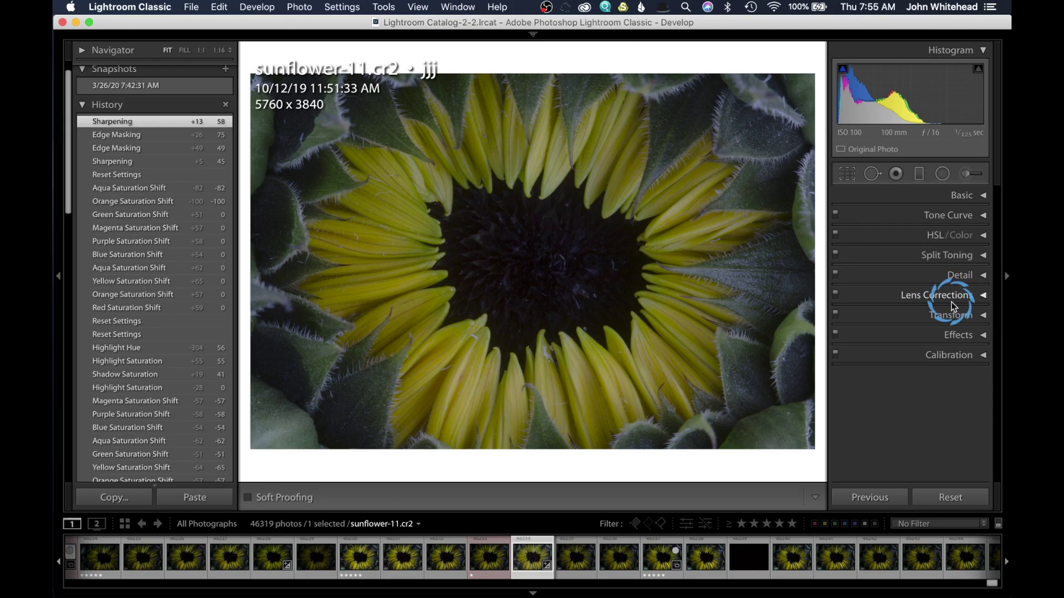
{"action": "left_click", "coordinate": [984, 314]}
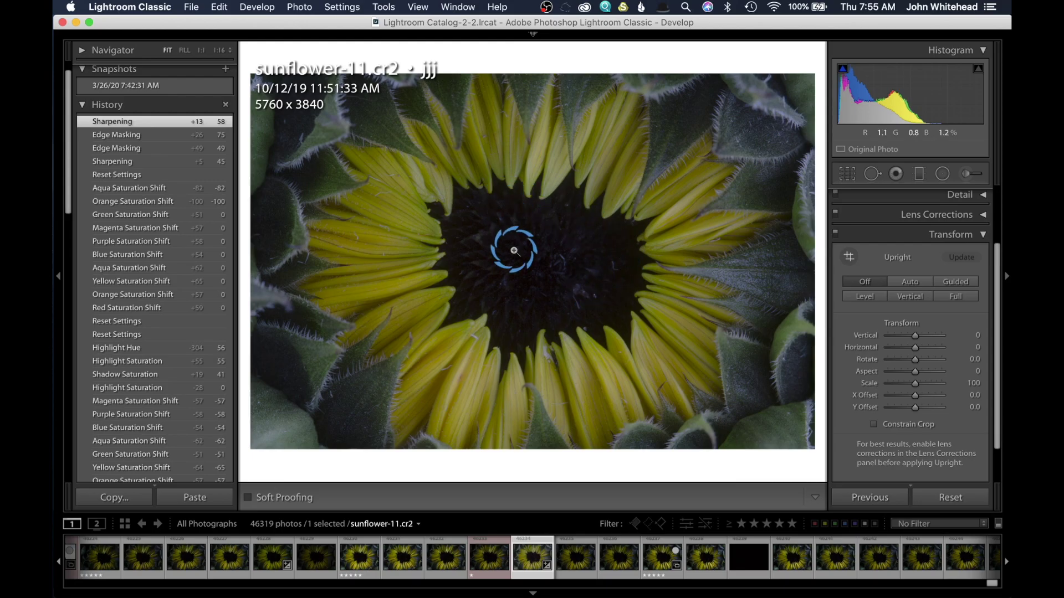
Set Transform Vertical to -14 and Horizontal to +8, then fold the Transform section
{"action": "mouse_move", "coordinate": [915, 335]}
{"action": "left_mouse_down"}
{"action": "mouse_move", "coordinate": [879, 332]}
{"action": "mouse_move", "coordinate": [988, 340]}
{"action": "mouse_move", "coordinate": [918, 351]}
{"action": "left_mouse_up"}
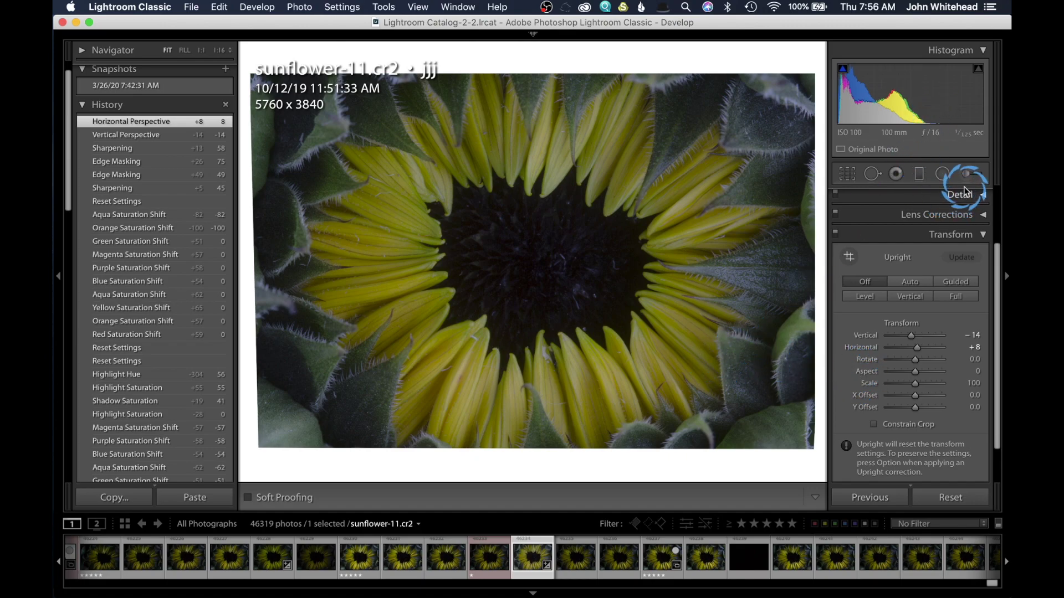
{"action": "left_click", "coordinate": [982, 236]}
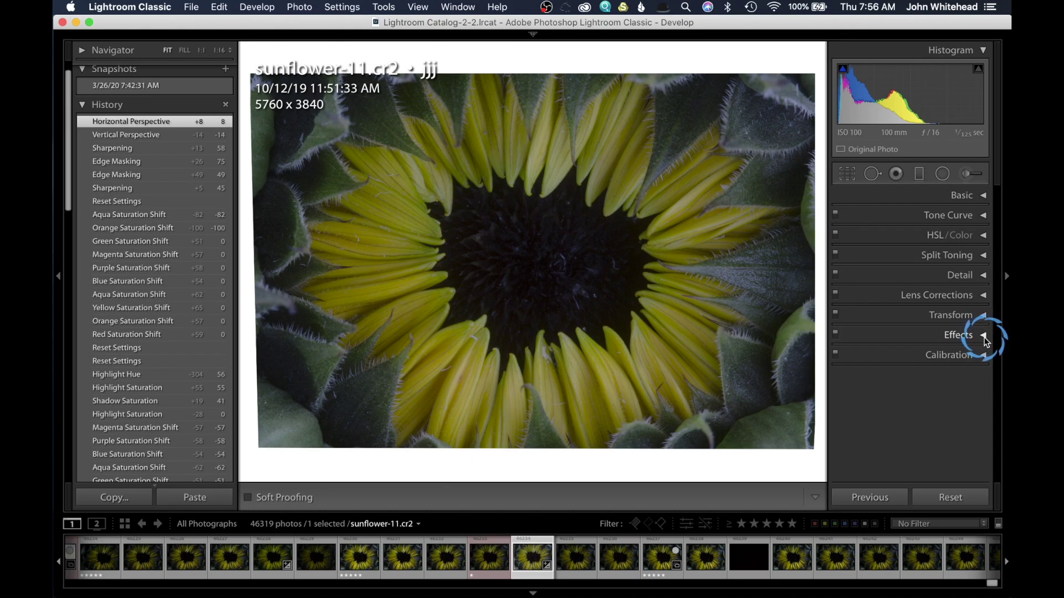
Expand Effects and try vignette amounts, settling on a dark -48 vignette
{"action": "left_click", "coordinate": [984, 335]}
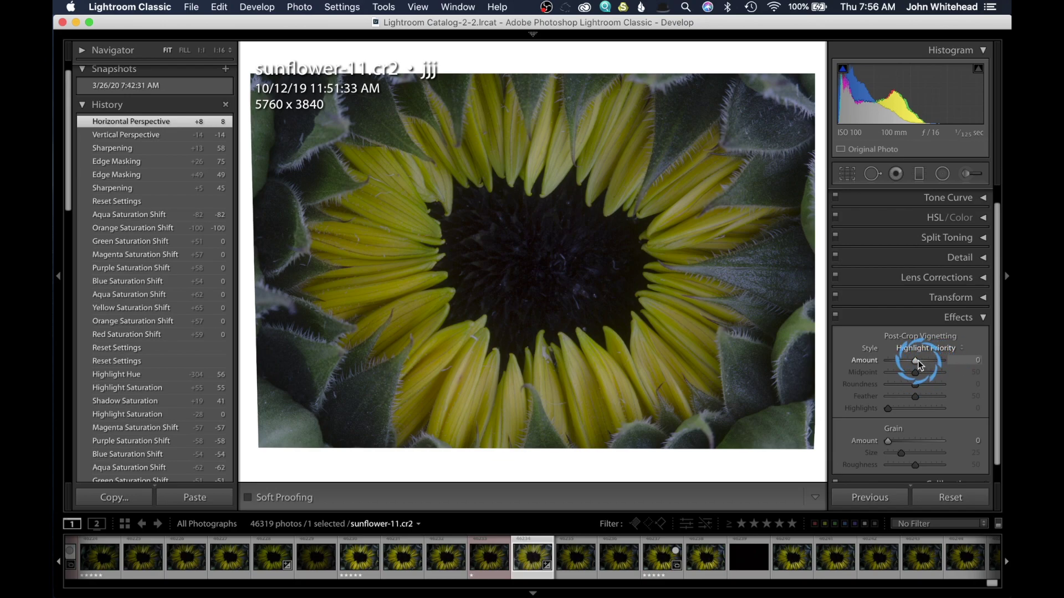
{"action": "left_click_drag", "start_coordinate": [915, 360], "coordinate": [898, 360]}
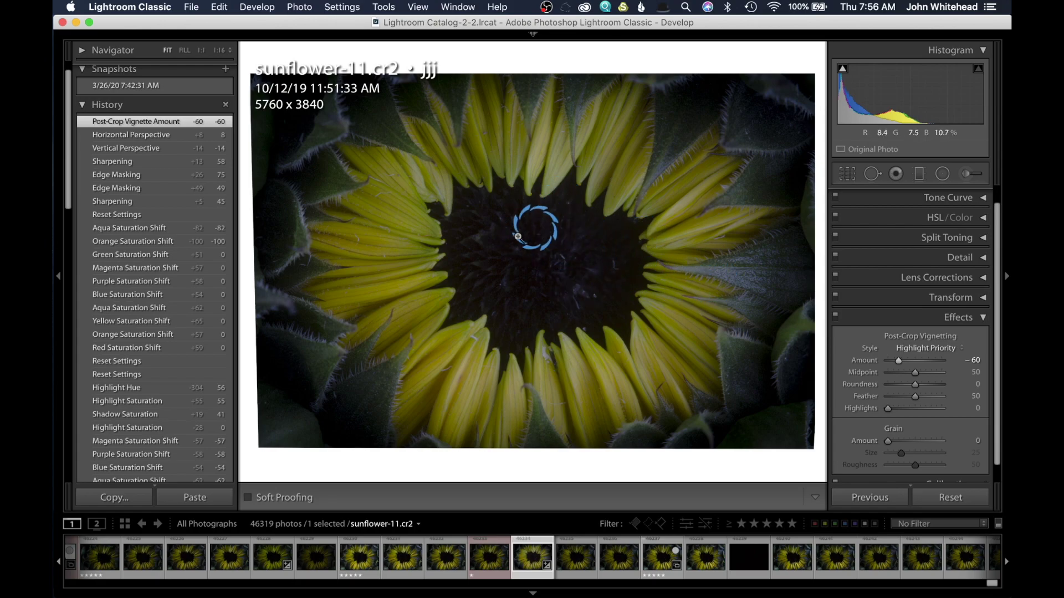
{"action": "left_click_drag", "start_coordinate": [897, 361], "coordinate": [965, 374]}
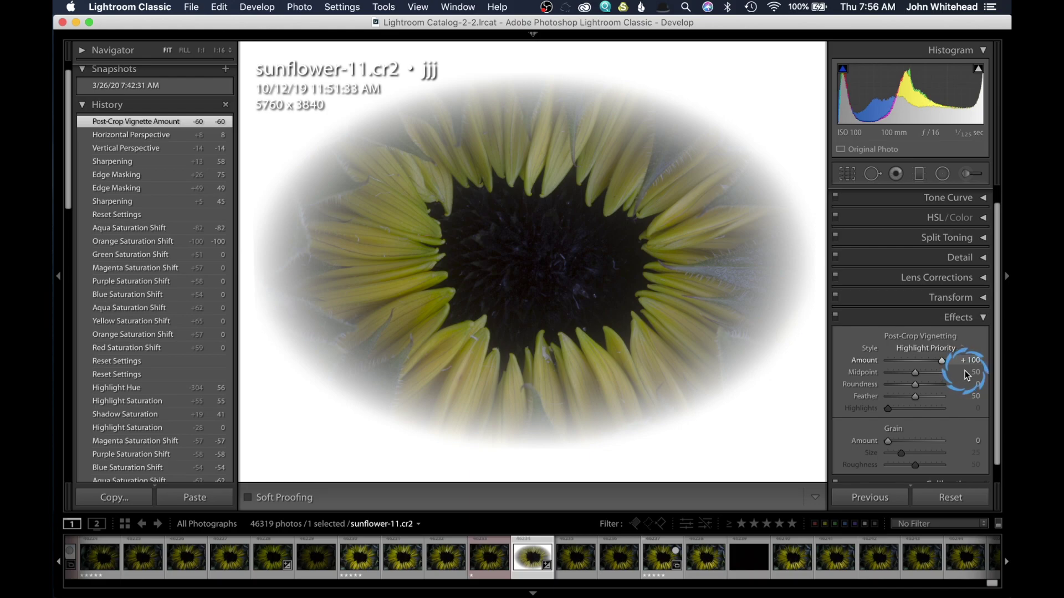
{"action": "left_click_drag", "start_coordinate": [965, 371], "coordinate": [864, 380]}
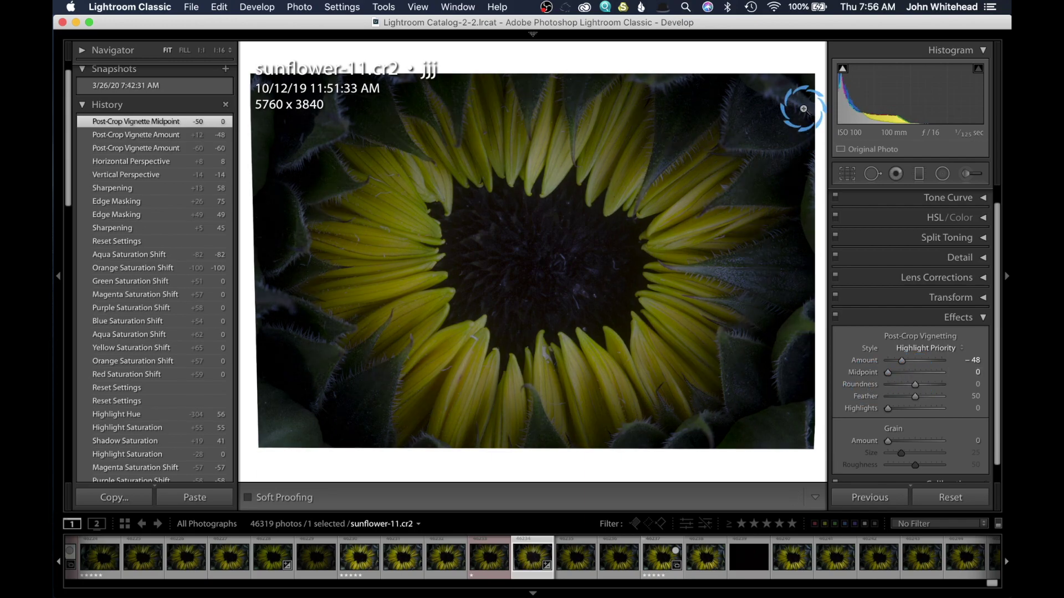
{"action": "double_click", "coordinate": [888, 373]}
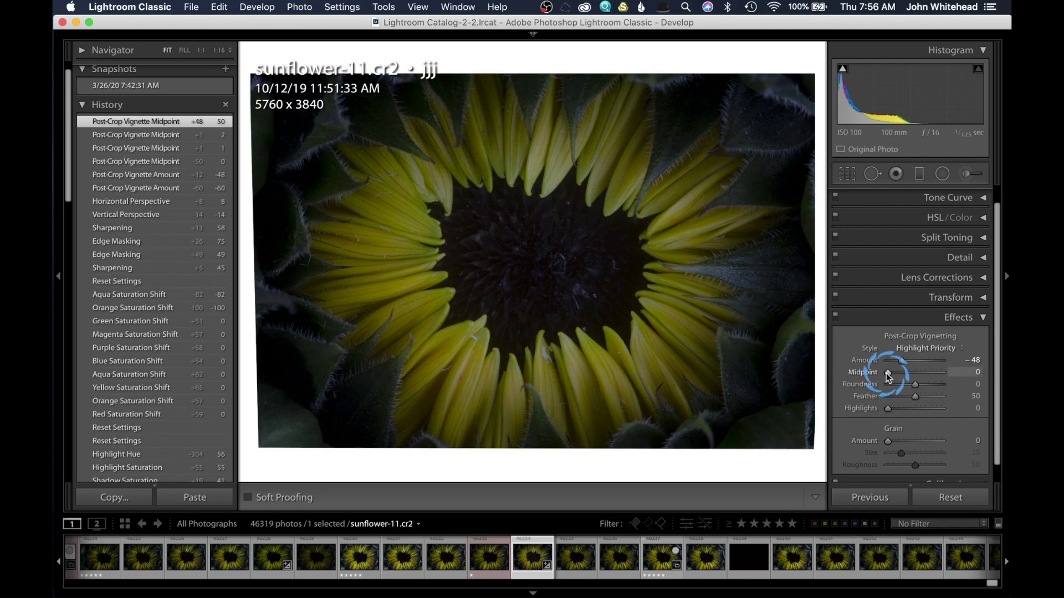
Set vignette Midpoint 35, Roundness +7, Feather 58 and Highlights 64, then fold Effects
{"action": "left_click_drag", "start_coordinate": [895, 374], "coordinate": [908, 372]}
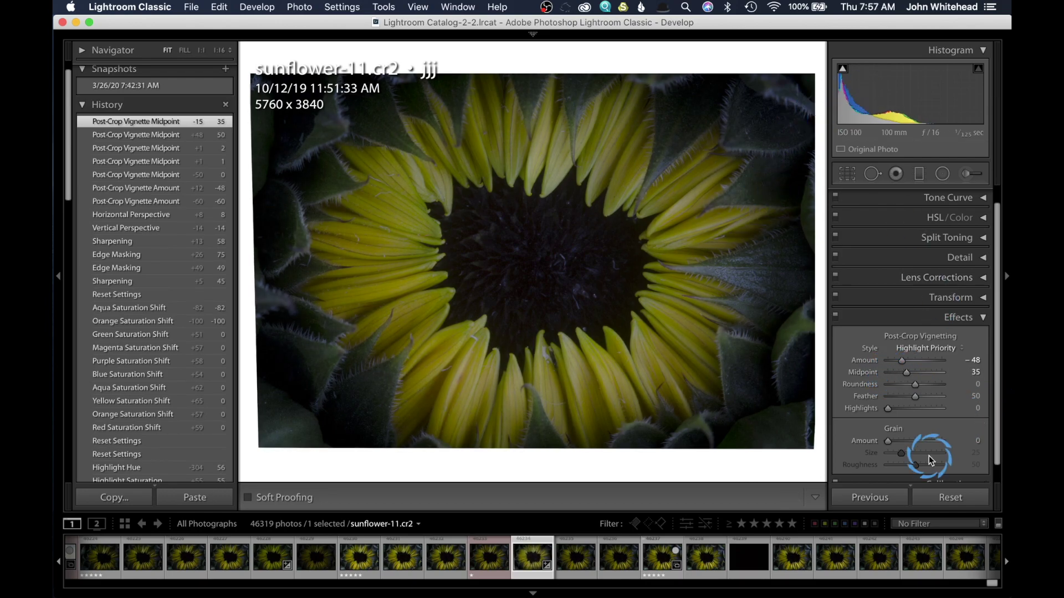
{"action": "mouse_move", "coordinate": [915, 386]}
{"action": "left_mouse_down"}
{"action": "mouse_move", "coordinate": [855, 380]}
{"action": "mouse_move", "coordinate": [998, 395]}
{"action": "mouse_move", "coordinate": [915, 388]}
{"action": "mouse_move", "coordinate": [916, 398]}
{"action": "left_mouse_up"}
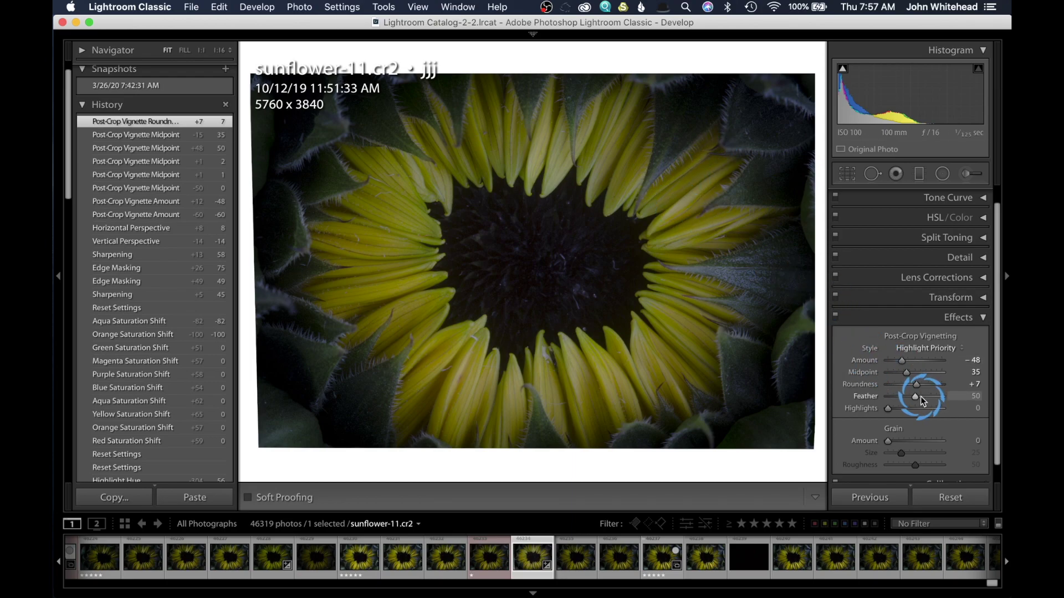
{"action": "mouse_move", "coordinate": [917, 396]}
{"action": "left_mouse_down"}
{"action": "mouse_move", "coordinate": [847, 400]}
{"action": "mouse_move", "coordinate": [1000, 388]}
{"action": "mouse_move", "coordinate": [919, 404]}
{"action": "left_mouse_up"}
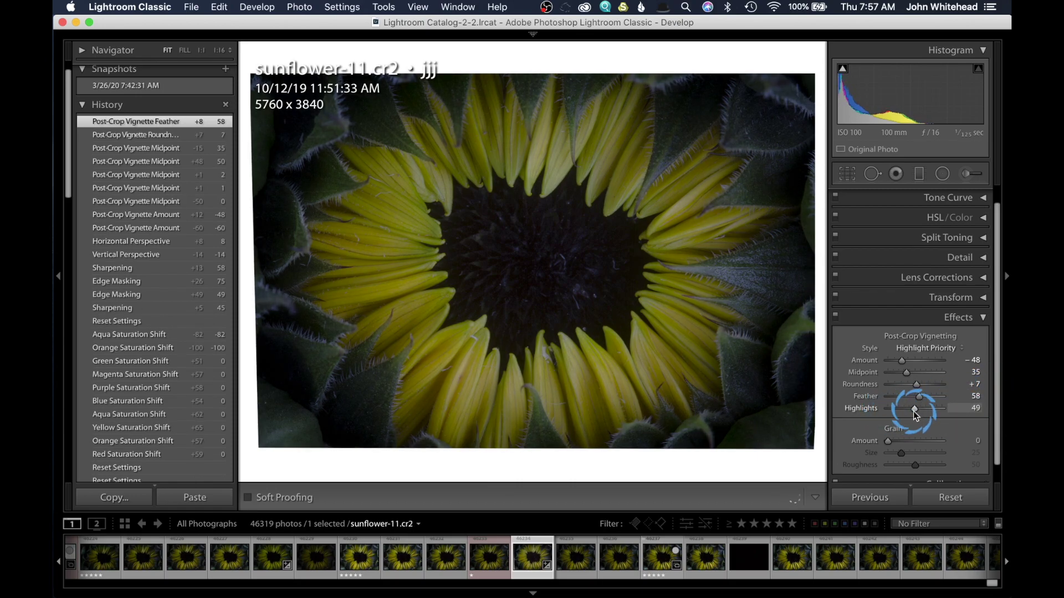
{"action": "left_click_drag", "start_coordinate": [913, 411], "coordinate": [919, 410]}
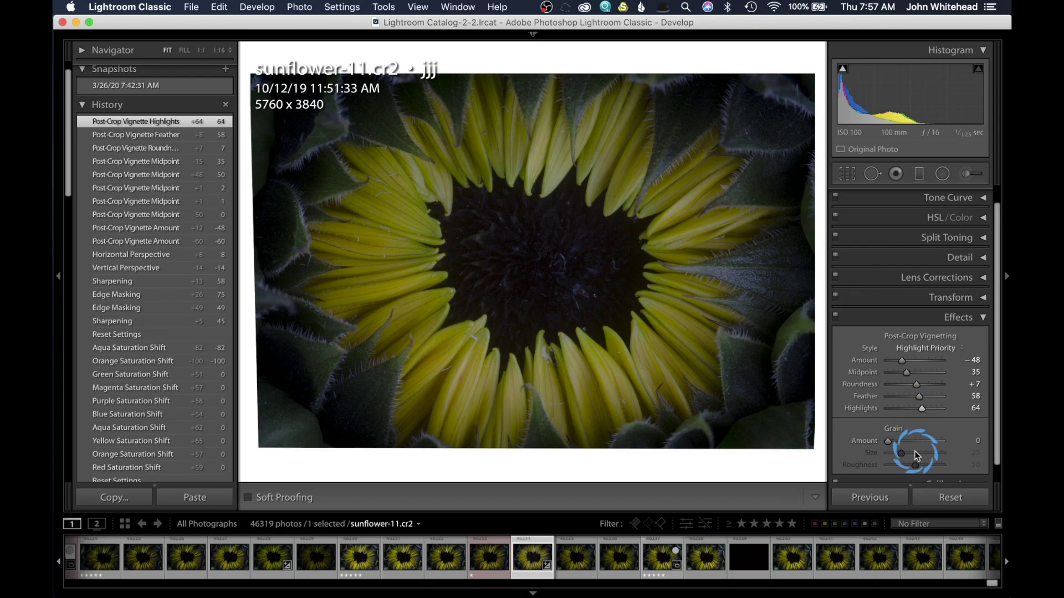
{"action": "scroll", "coordinate": [915, 451], "scroll_direction": "down", "scroll_amount": 1}
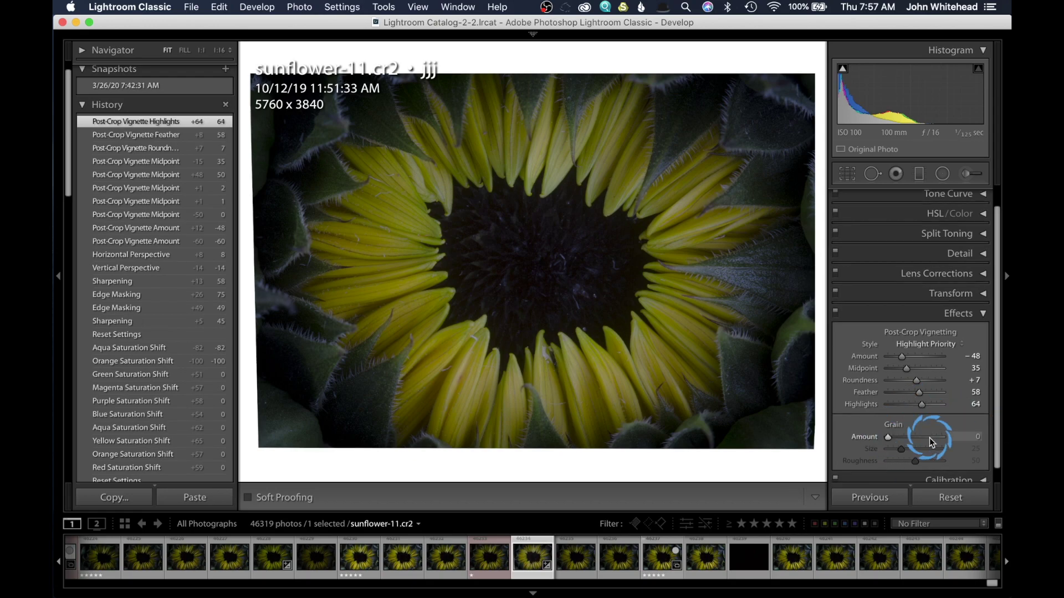
{"action": "left_click", "coordinate": [983, 311]}
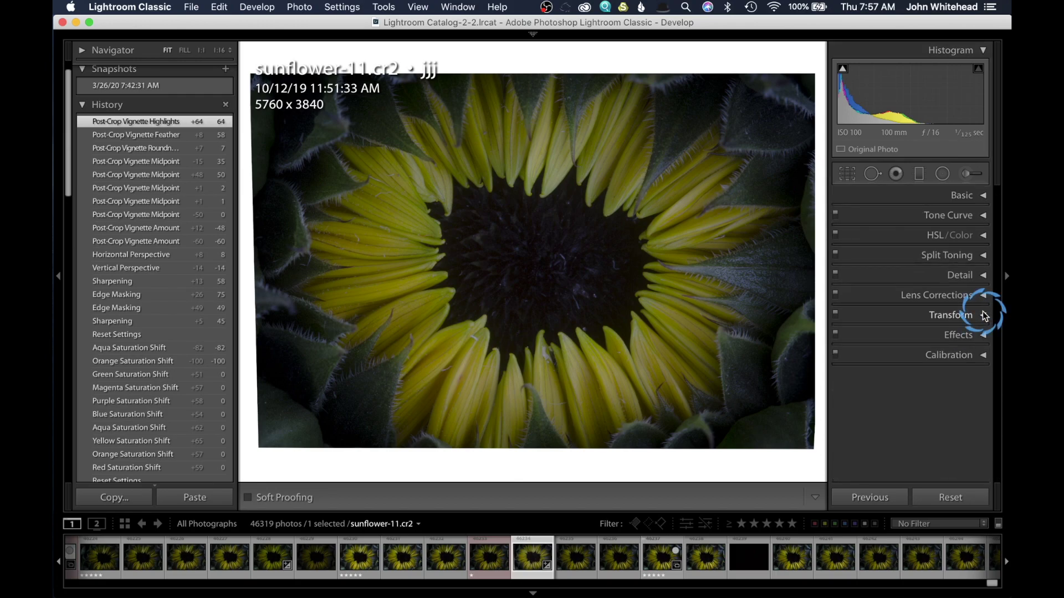
Expand Calibration and set the Shadows Tint to +3
{"action": "left_click", "coordinate": [983, 354]}
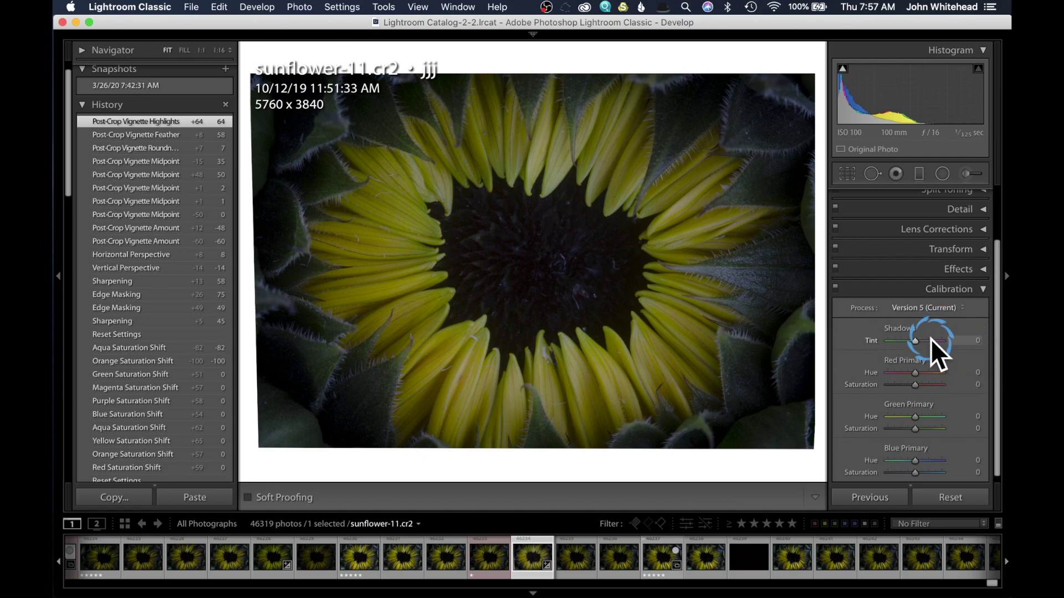
{"action": "left_click_drag", "start_coordinate": [918, 343], "coordinate": [916, 366]}
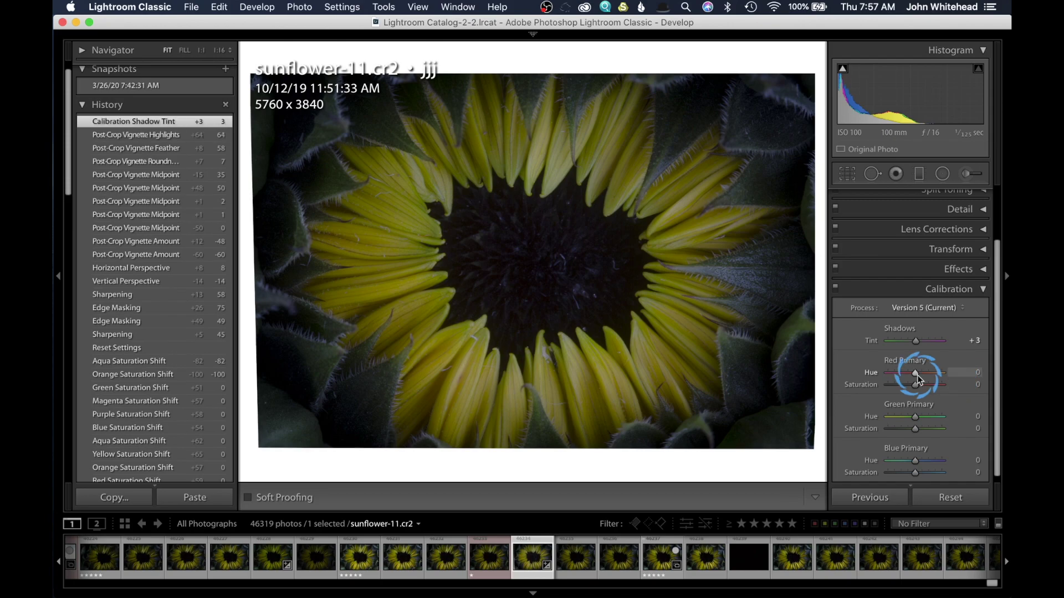
{"action": "scroll", "coordinate": [948, 410], "scroll_direction": "down", "scroll_amount": 1}
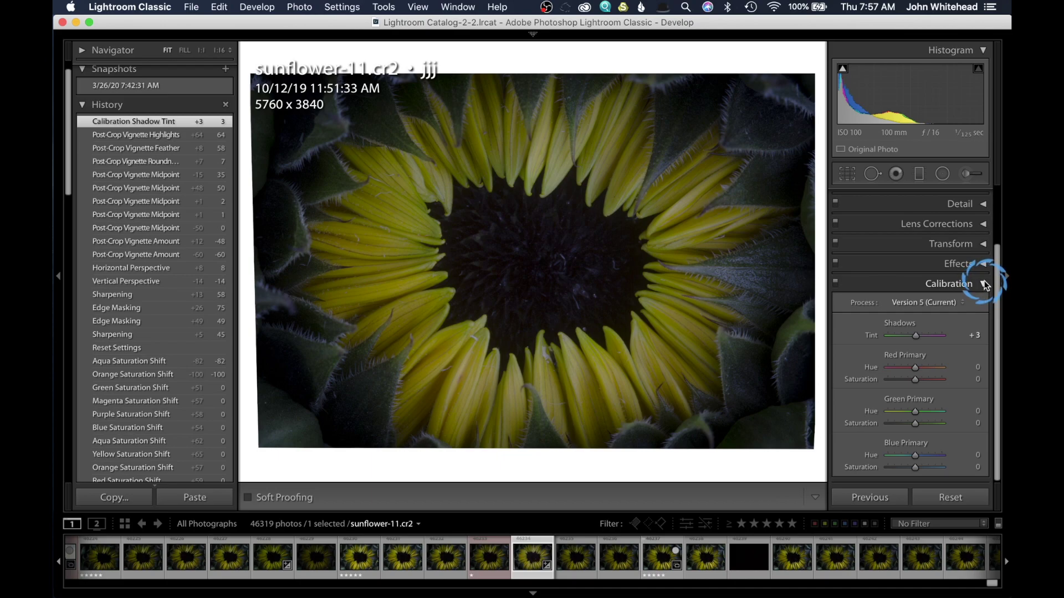
Reset sunflower-11.cr2 to default settings and fold the Calibration section
{"action": "left_click", "coordinate": [950, 498]}
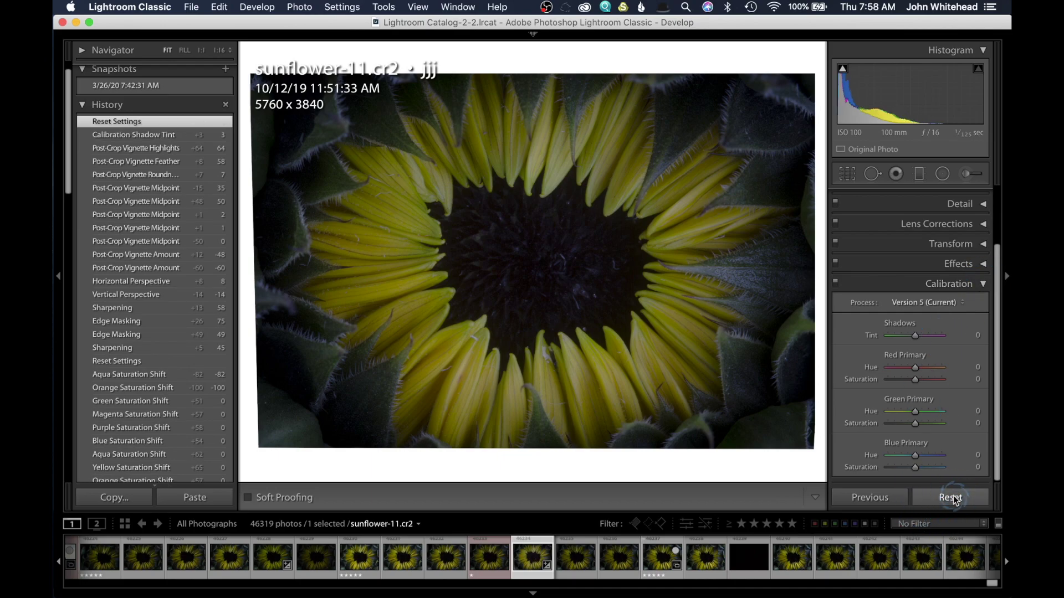
{"action": "left_click", "coordinate": [982, 284]}
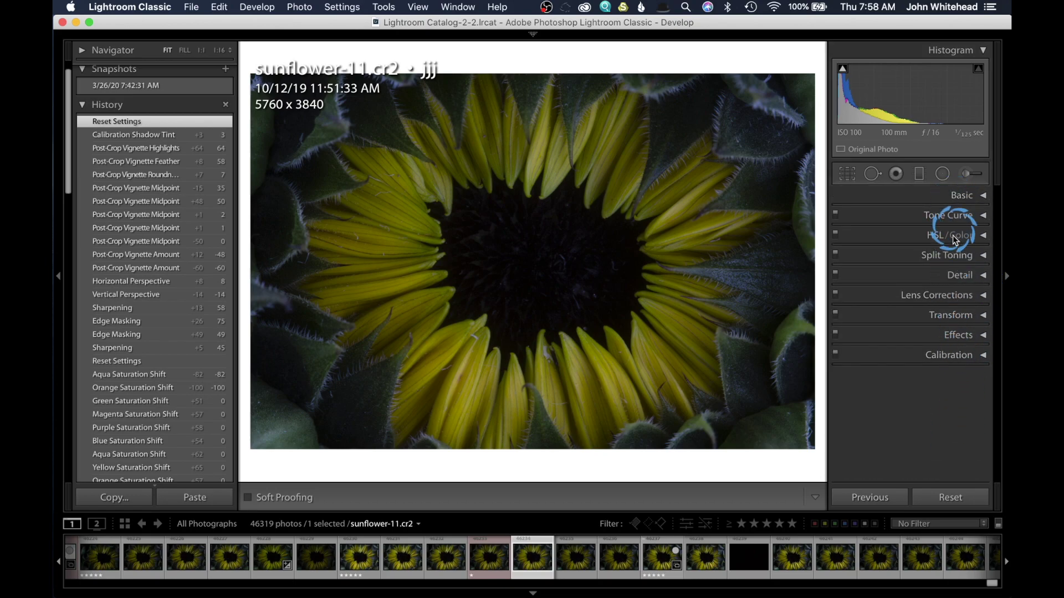